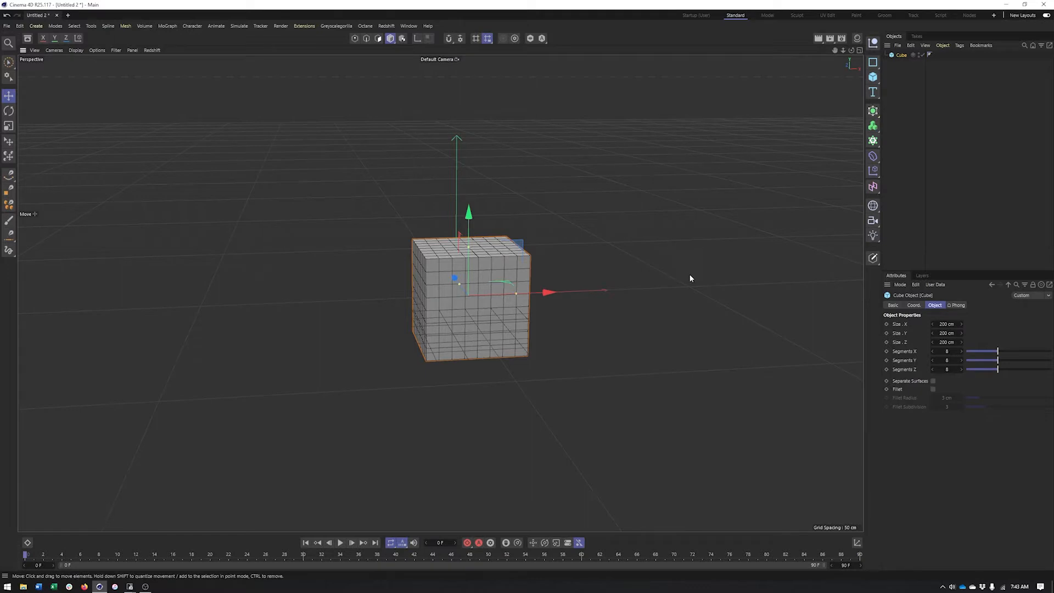
Step: View the segmented cube front-on and bring up the MoGraph generator palette
{"action": "left_click_drag", "start_coordinate": [696, 223], "coordinate": [557, 247], "text": "alt"}
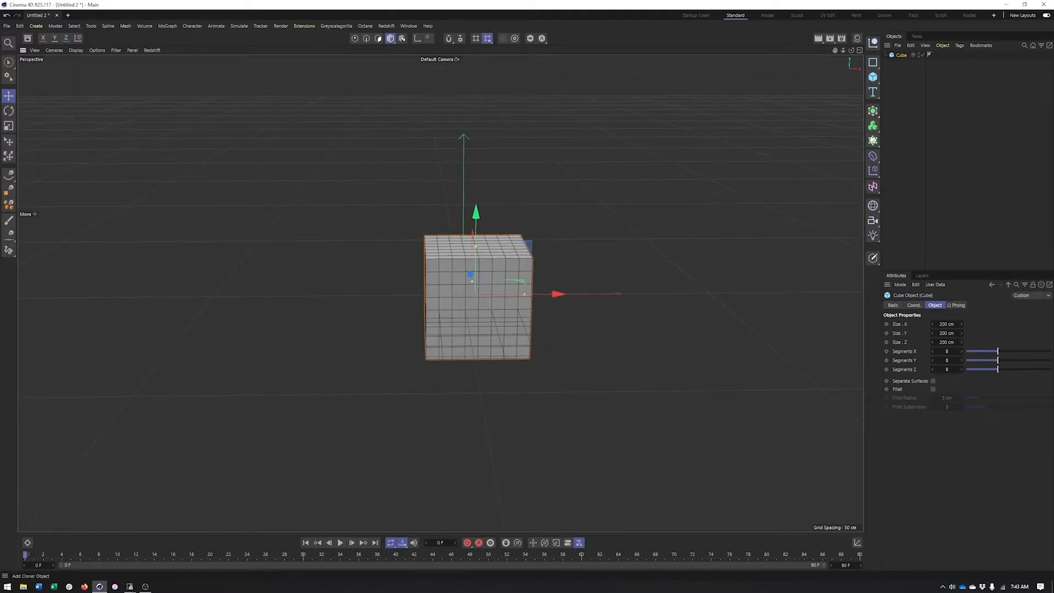
{"action": "left_click", "coordinate": [873, 140]}
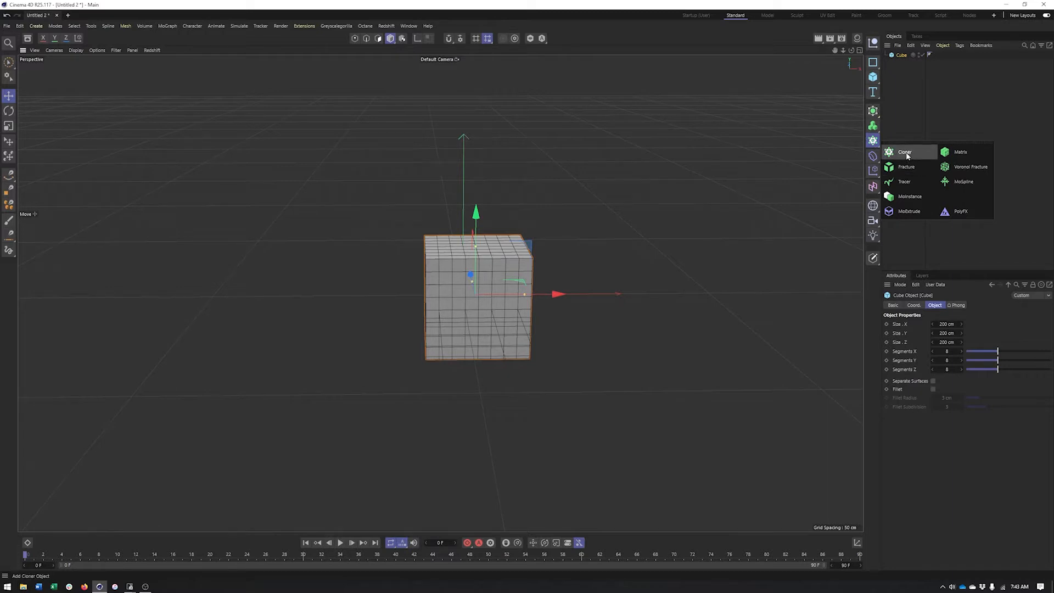
Step: Add a PolyFX object and nest it with the cube in the Object Manager
{"action": "left_click", "coordinate": [973, 215]}
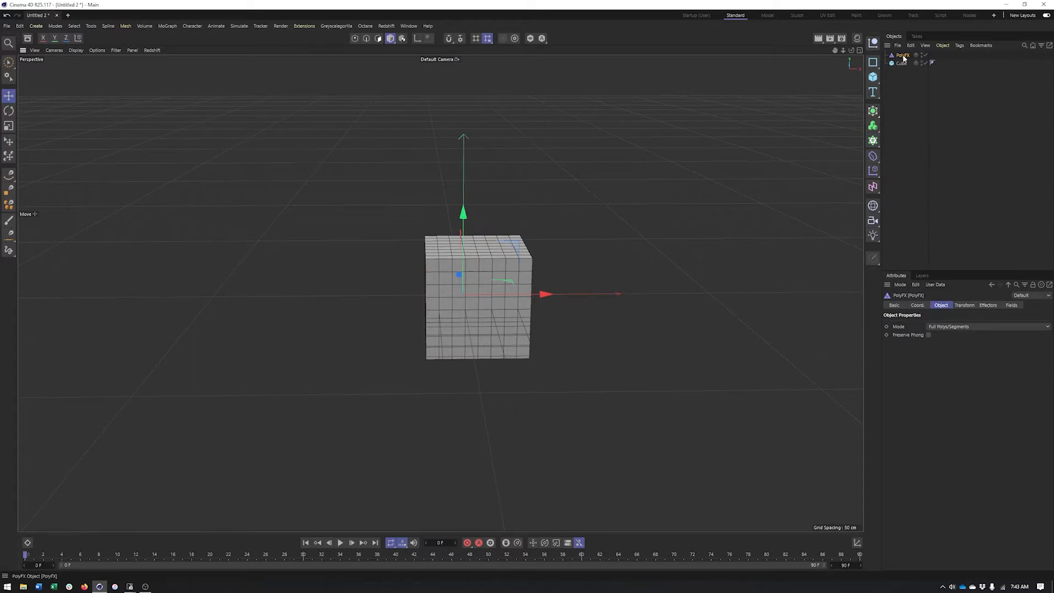
{"action": "left_click_drag", "start_coordinate": [903, 57], "coordinate": [903, 66]}
{"action": "left_click_drag", "start_coordinate": [903, 68], "coordinate": [904, 64]}
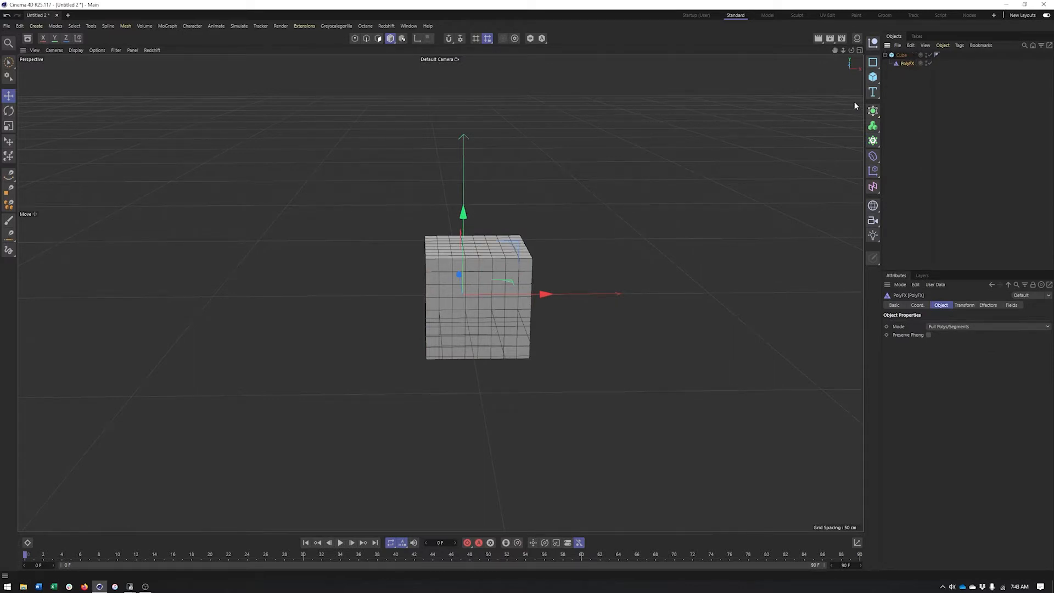
{"action": "mouse_move", "coordinate": [527, 272]}
{"action": "left_mouse_down", "text": "alt"}
{"action": "mouse_move", "coordinate": [545, 290]}
{"action": "mouse_move", "coordinate": [537, 302]}
{"action": "left_mouse_up", "text": "alt"}
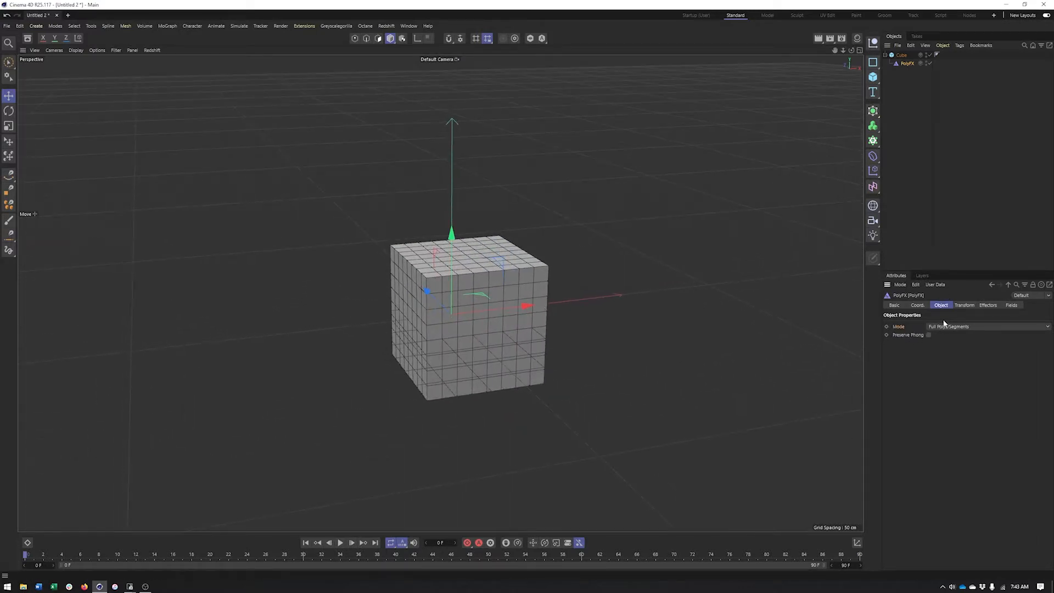
Step: Set PolyFX transform to P.X 140 cm and R.H 42°, leaving scale at 1 after trying 0
{"action": "left_click", "coordinate": [963, 306]}
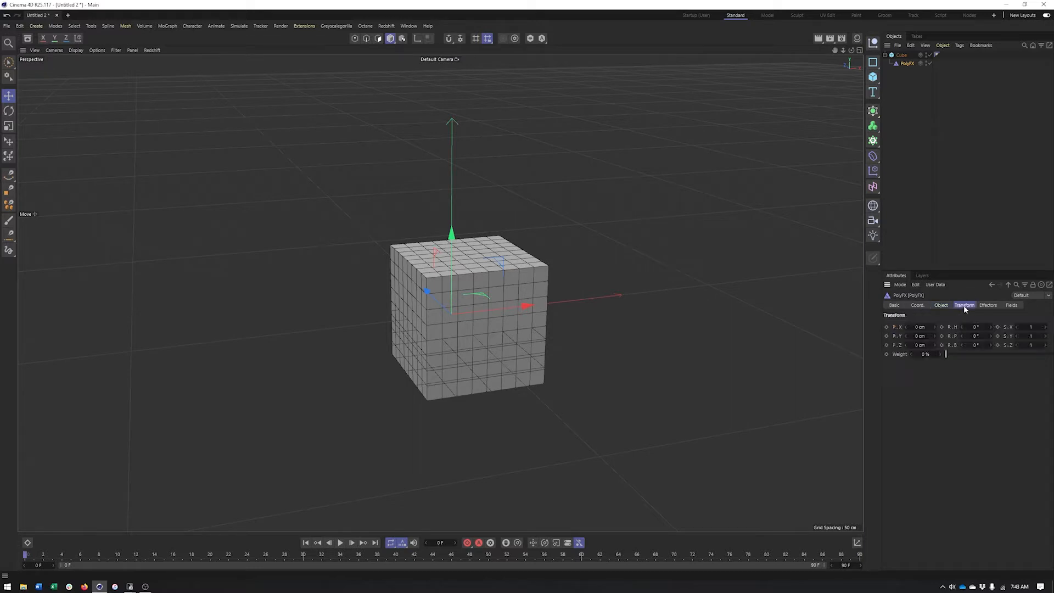
{"action": "left_click_drag", "start_coordinate": [934, 327], "coordinate": [973, 325]}
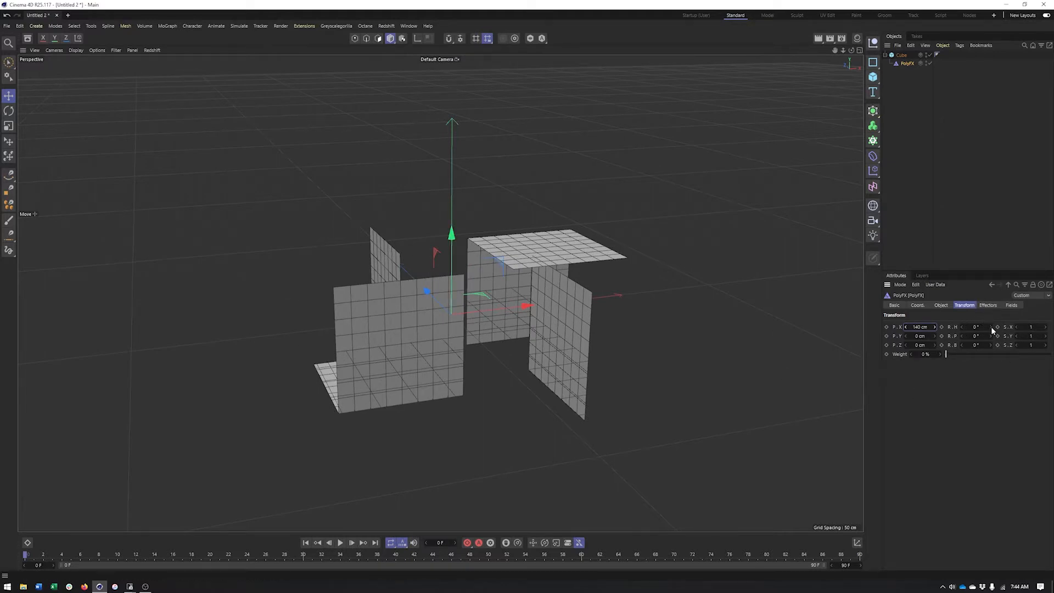
{"action": "left_click_drag", "start_coordinate": [992, 328], "coordinate": [996, 335]}
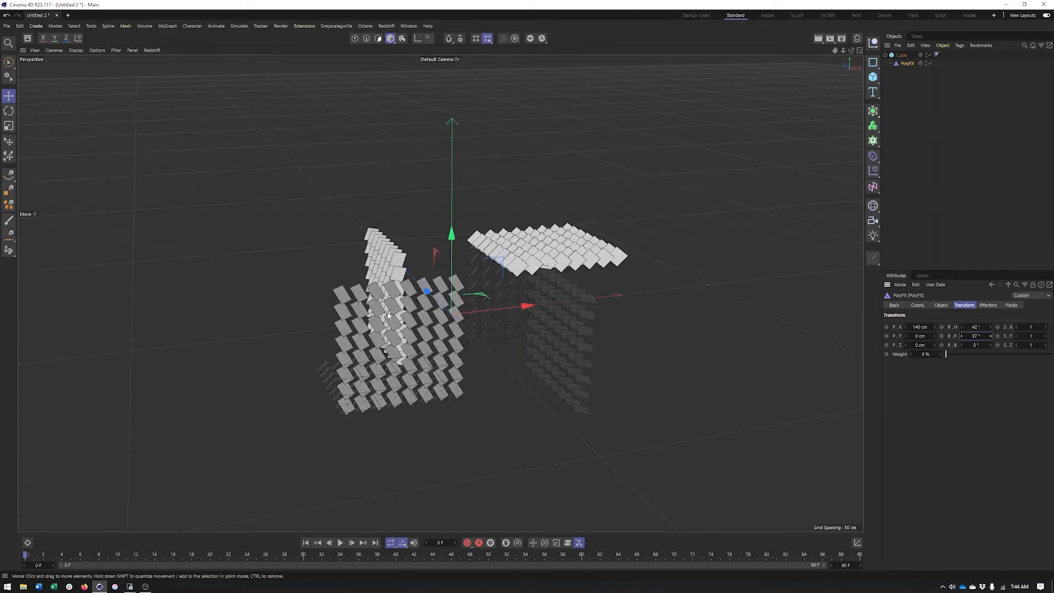
{"action": "key", "text": "ctrl+z"}
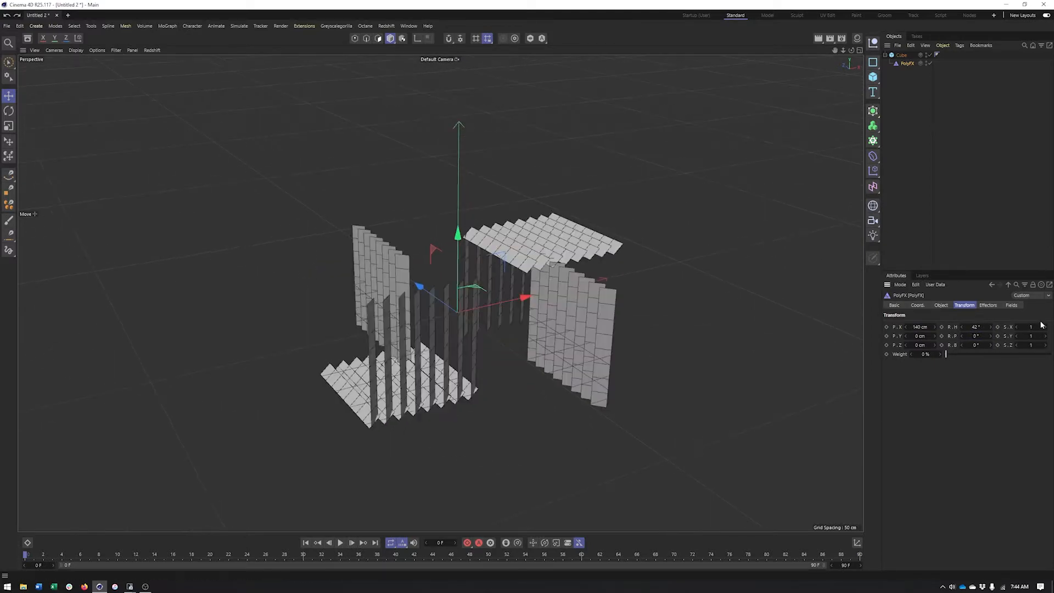
{"action": "left_click_drag", "start_coordinate": [1049, 328], "coordinate": [1046, 328]}
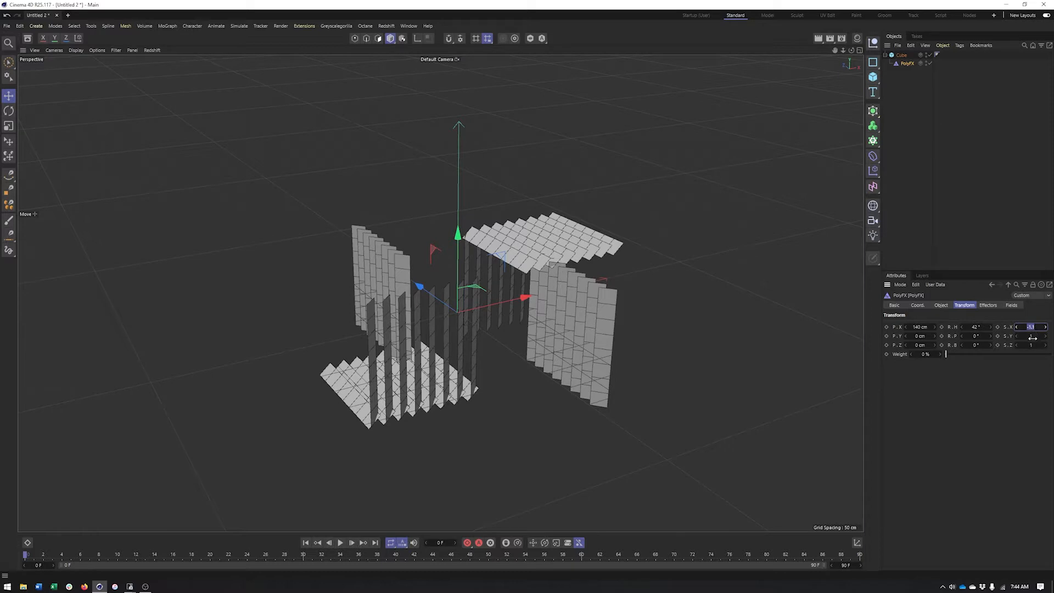
{"action": "type", "text": "0"}
{"action": "key", "text": "Tab"}
{"action": "left_click", "coordinate": [1030, 345]}
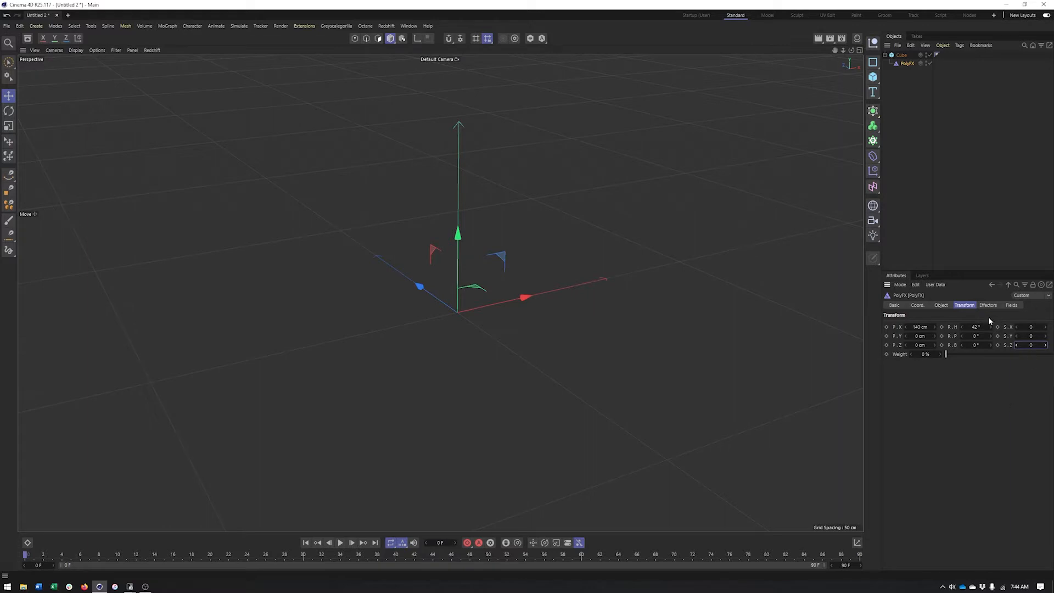
{"action": "key", "text": "ctrl+z"}
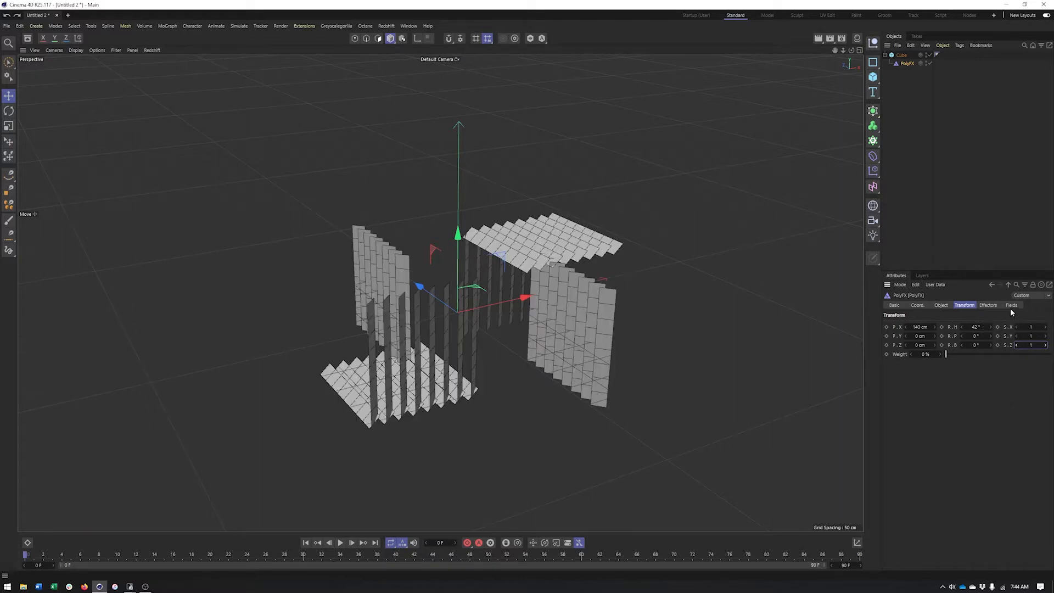
Step: Add a Spherical Field to PolyFX's Fields list and move it toward the cube's side
{"action": "left_click", "coordinate": [987, 305]}
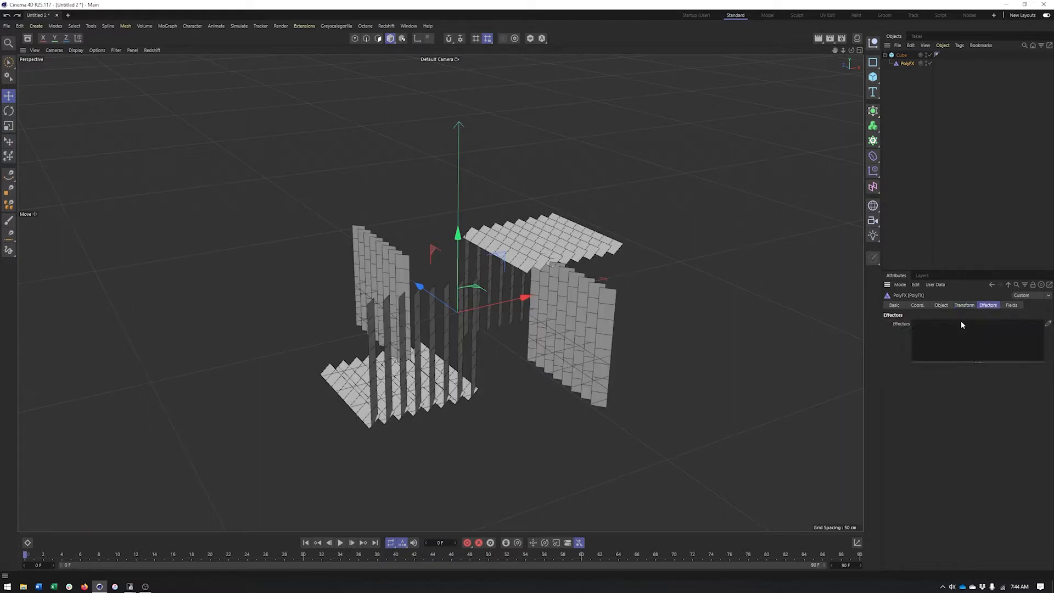
{"action": "left_click", "coordinate": [1011, 305]}
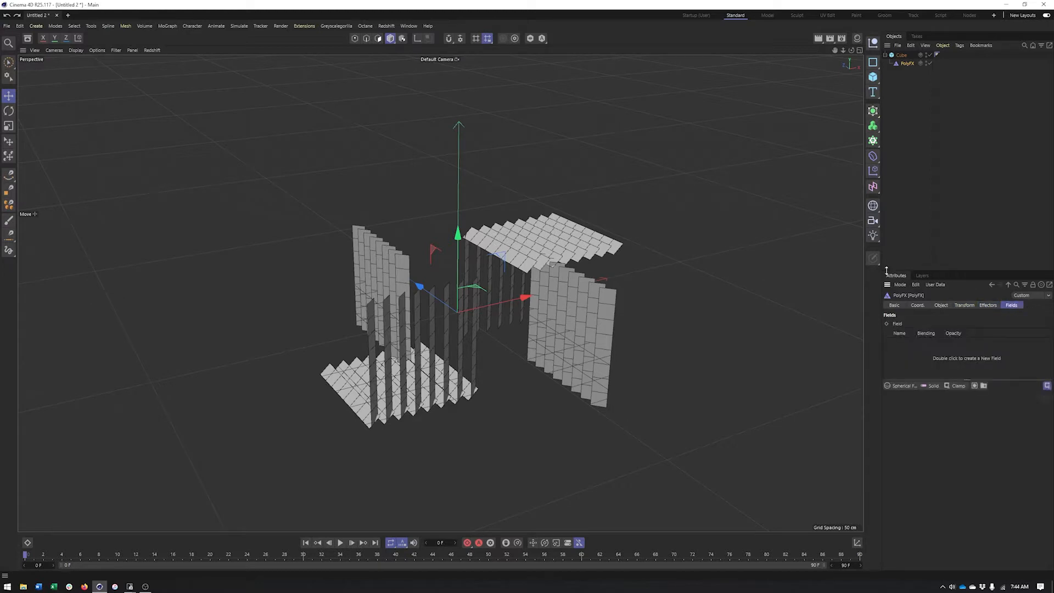
{"action": "left_click_drag", "start_coordinate": [520, 301], "coordinate": [568, 321], "text": "alt"}
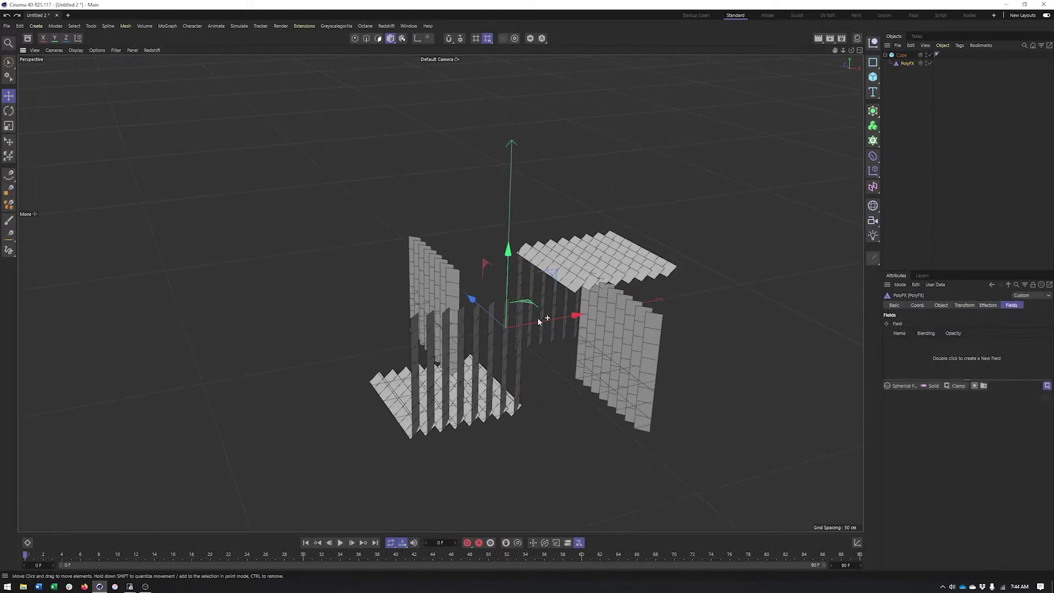
{"action": "left_click", "coordinate": [903, 387]}
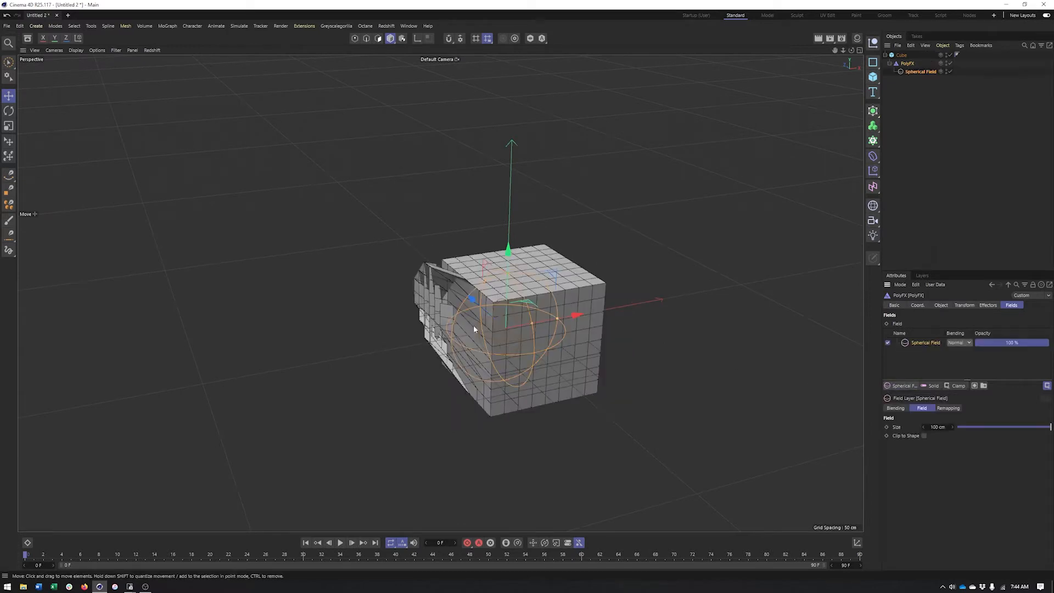
{"action": "mouse_move", "coordinate": [474, 326]}
{"action": "left_mouse_down", "text": "alt"}
{"action": "mouse_move", "coordinate": [521, 294]}
{"action": "mouse_move", "coordinate": [427, 249]}
{"action": "mouse_move", "coordinate": [370, 244]}
{"action": "mouse_move", "coordinate": [372, 256]}
{"action": "mouse_move", "coordinate": [549, 296]}
{"action": "left_mouse_up", "text": "alt"}
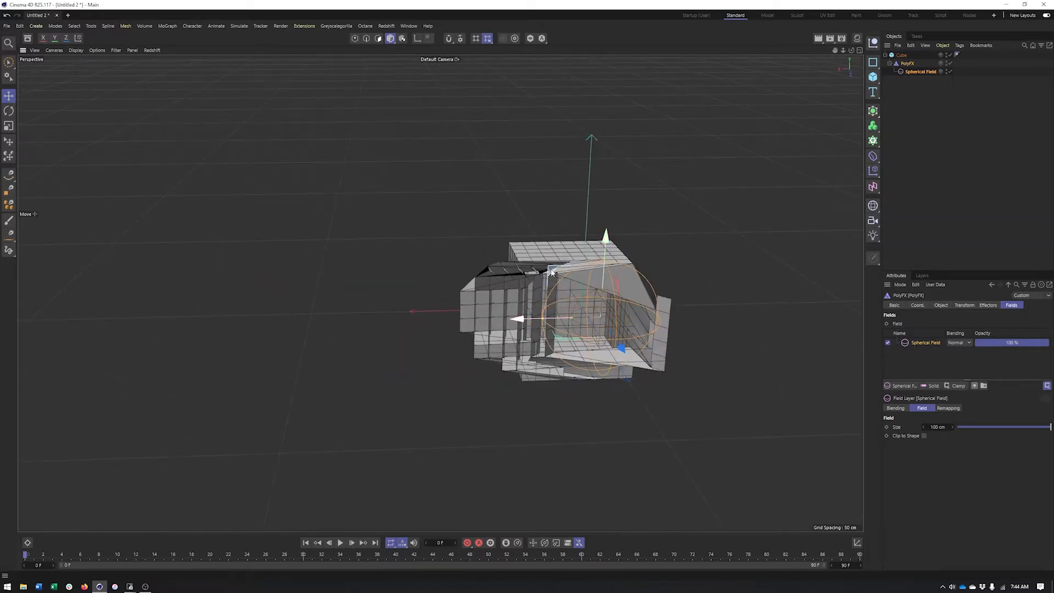
{"action": "mouse_move", "coordinate": [548, 268]}
{"action": "left_mouse_down"}
{"action": "mouse_move", "coordinate": [576, 280]}
{"action": "mouse_move", "coordinate": [526, 279]}
{"action": "left_mouse_up"}
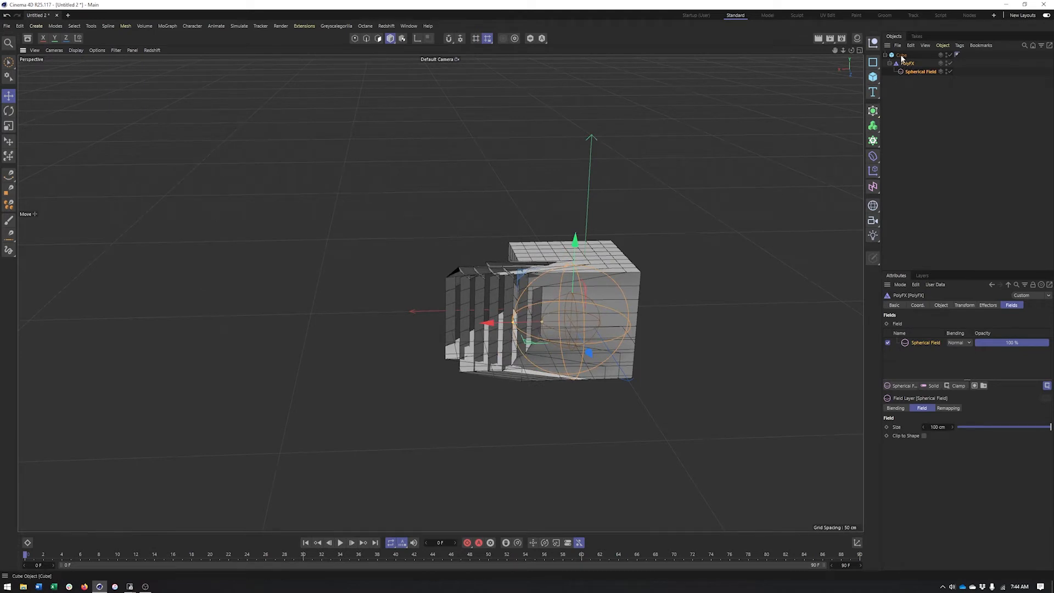
{"action": "left_click", "coordinate": [940, 304]}
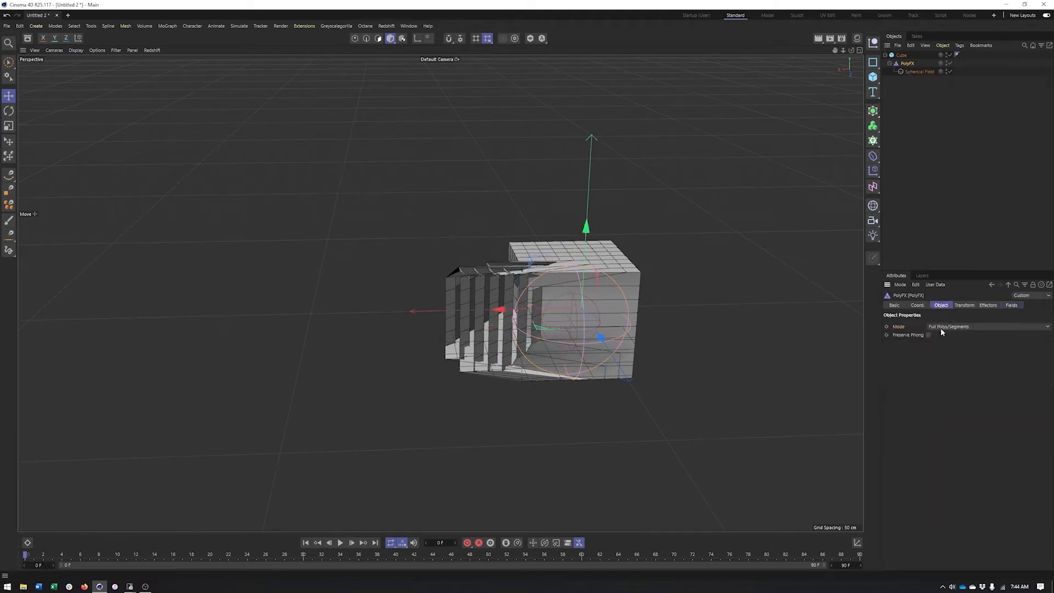
Step: Switch PolyFX to Partial Polys/Splines mode with transform scale 0 so affected polygons vanish
{"action": "left_click", "coordinate": [940, 328]}
{"action": "left_click", "coordinate": [955, 344]}
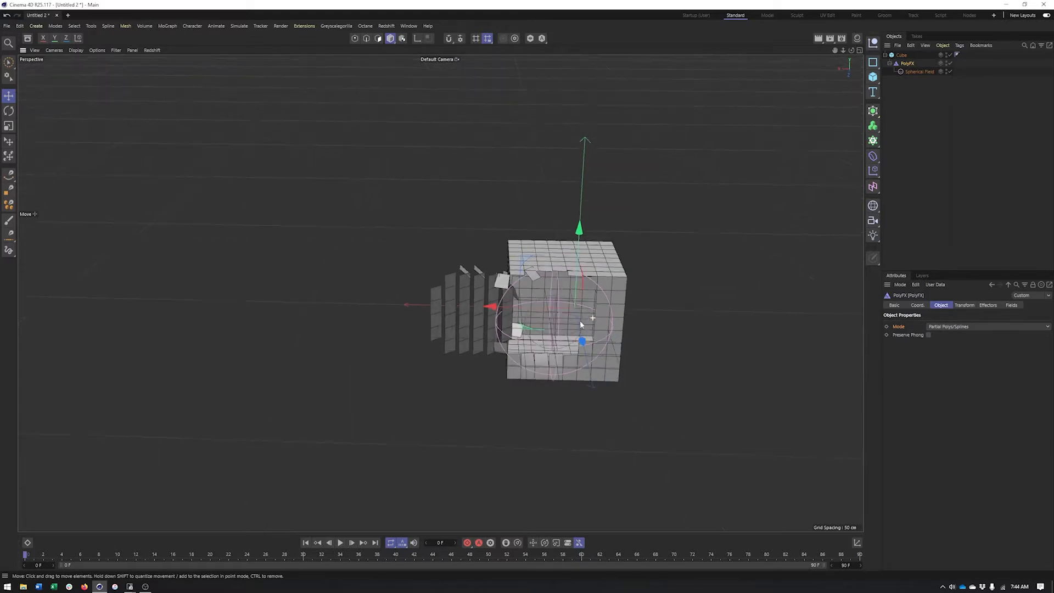
{"action": "mouse_move", "coordinate": [582, 320]}
{"action": "left_mouse_down", "text": "alt"}
{"action": "mouse_move", "coordinate": [573, 333]}
{"action": "mouse_move", "coordinate": [586, 309]}
{"action": "mouse_move", "coordinate": [512, 323]}
{"action": "mouse_move", "coordinate": [626, 354]}
{"action": "mouse_move", "coordinate": [577, 231]}
{"action": "mouse_move", "coordinate": [527, 280]}
{"action": "mouse_move", "coordinate": [531, 241]}
{"action": "left_mouse_up", "text": "alt"}
{"action": "key", "text": "ctrl+z"}
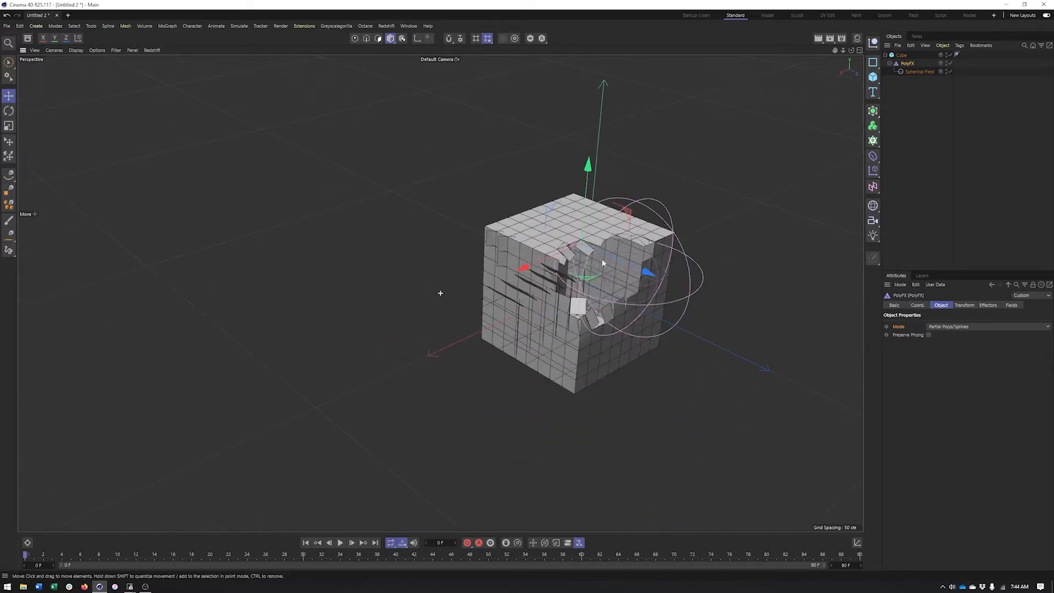
{"action": "left_click", "coordinate": [963, 305]}
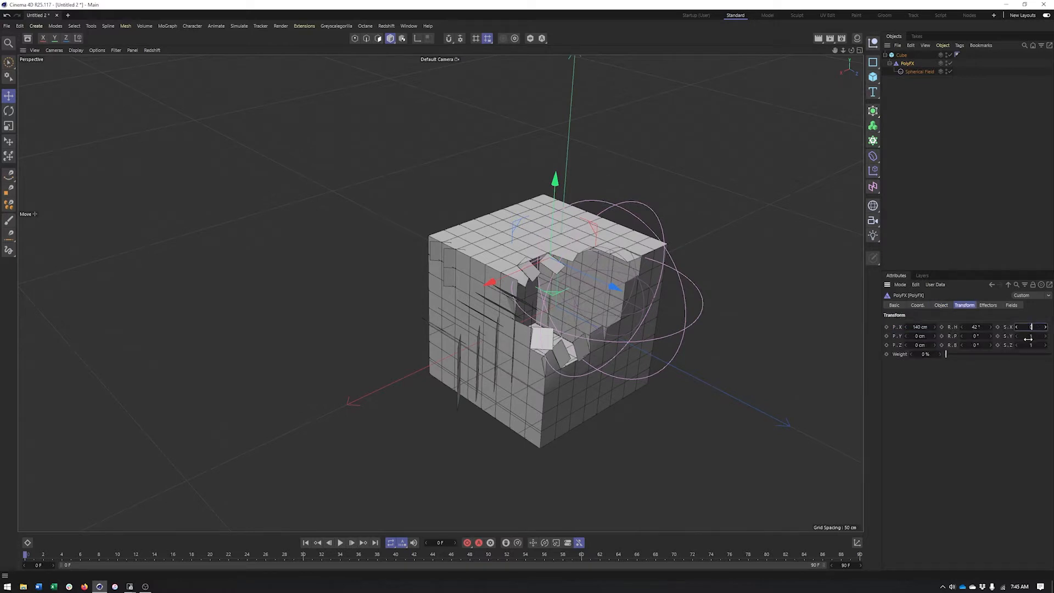
{"action": "type", "text": "0"}
{"action": "key", "text": "Return"}
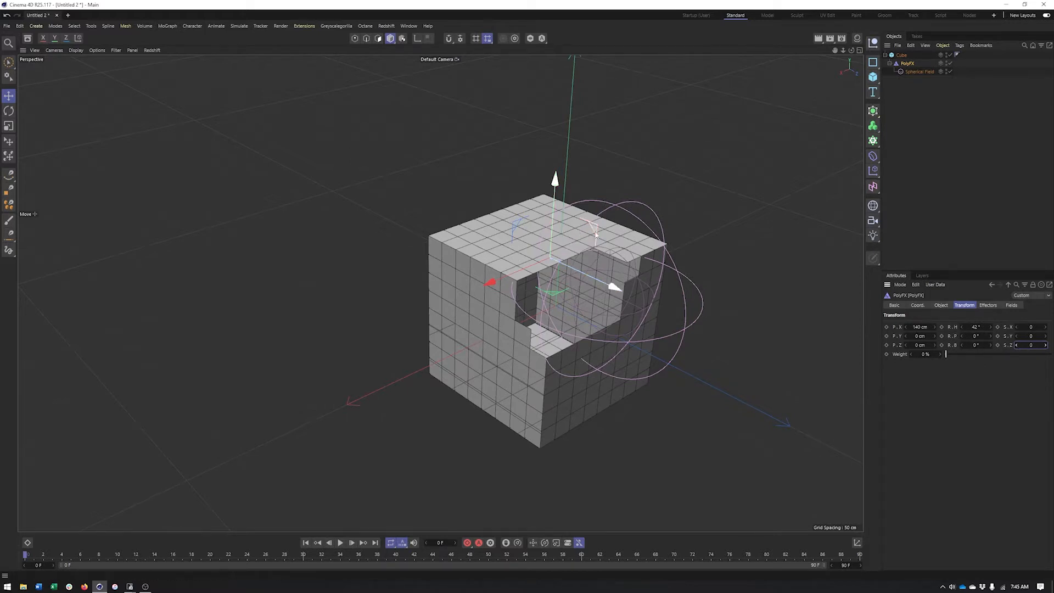
Step: Move the spherical field to the cube's upper edge, cutting a clean polygon gap there
{"action": "mouse_move", "coordinate": [554, 183]}
{"action": "left_mouse_down"}
{"action": "mouse_move", "coordinate": [492, 188]}
{"action": "mouse_move", "coordinate": [506, 180]}
{"action": "mouse_move", "coordinate": [620, 213]}
{"action": "mouse_move", "coordinate": [584, 236]}
{"action": "mouse_move", "coordinate": [510, 181]}
{"action": "left_mouse_up"}
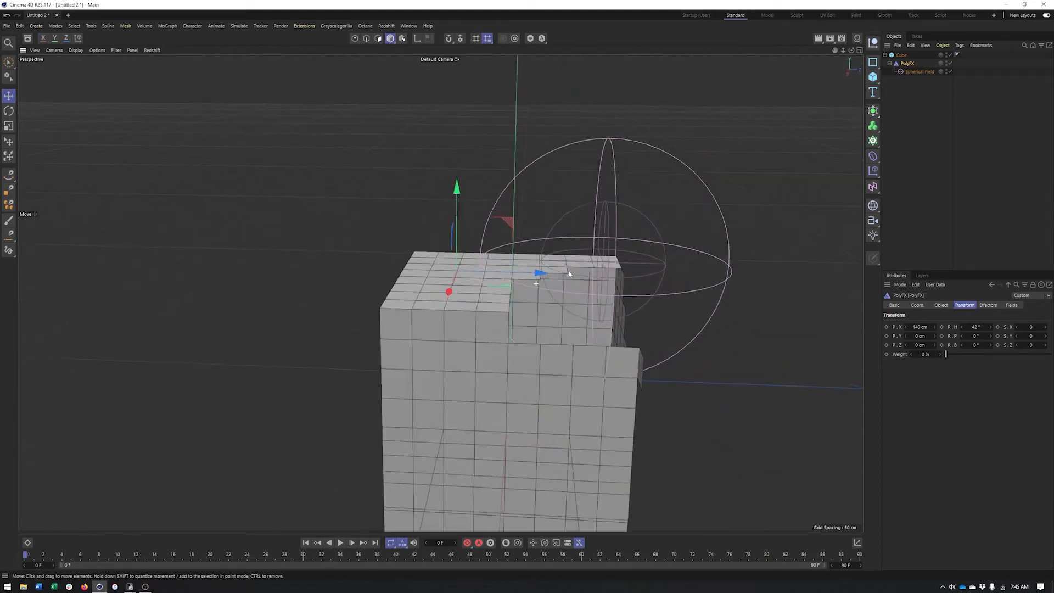
{"action": "mouse_move", "coordinate": [510, 181]}
{"action": "left_mouse_down"}
{"action": "mouse_move", "coordinate": [408, 200]}
{"action": "mouse_move", "coordinate": [428, 194]}
{"action": "mouse_move", "coordinate": [417, 199]}
{"action": "left_mouse_up"}
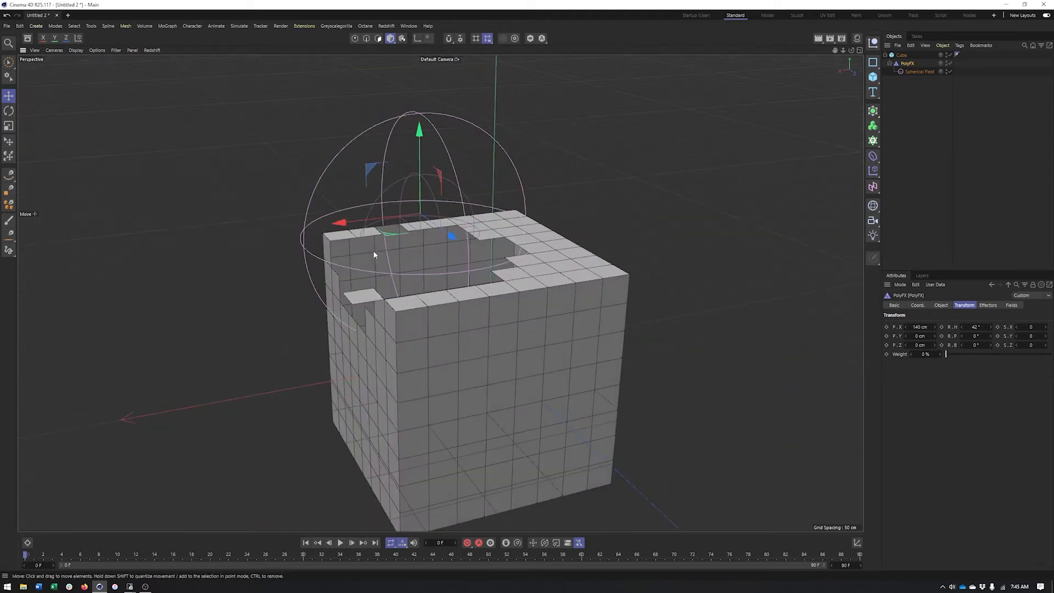
{"action": "mouse_move", "coordinate": [416, 195]}
{"action": "left_mouse_down", "text": "alt"}
{"action": "mouse_move", "coordinate": [529, 221]}
{"action": "mouse_move", "coordinate": [523, 271]}
{"action": "mouse_move", "coordinate": [574, 262]}
{"action": "left_mouse_up", "text": "alt"}
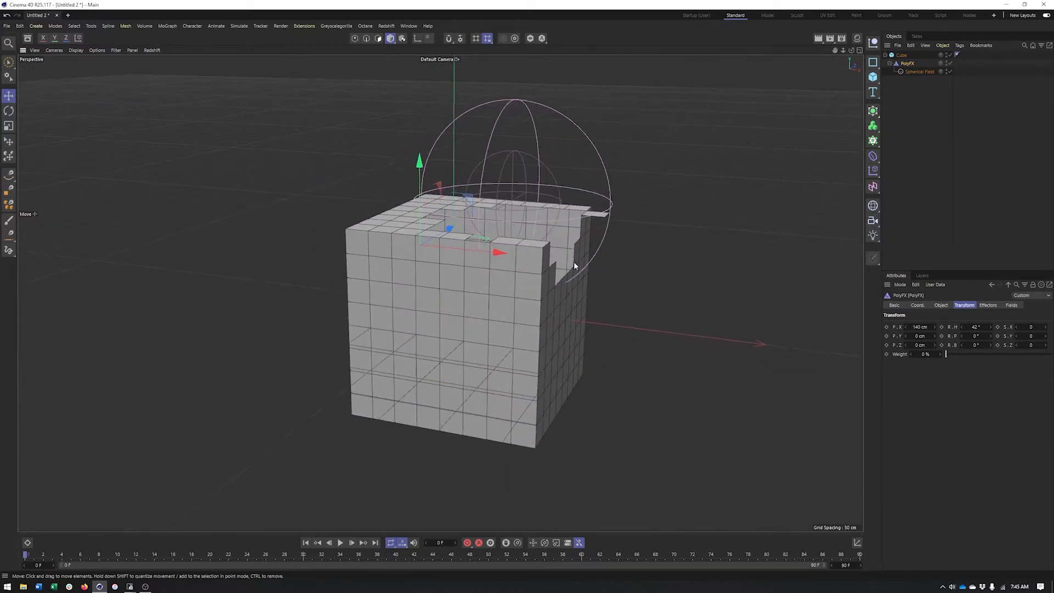
{"action": "left_click", "coordinate": [873, 140]}
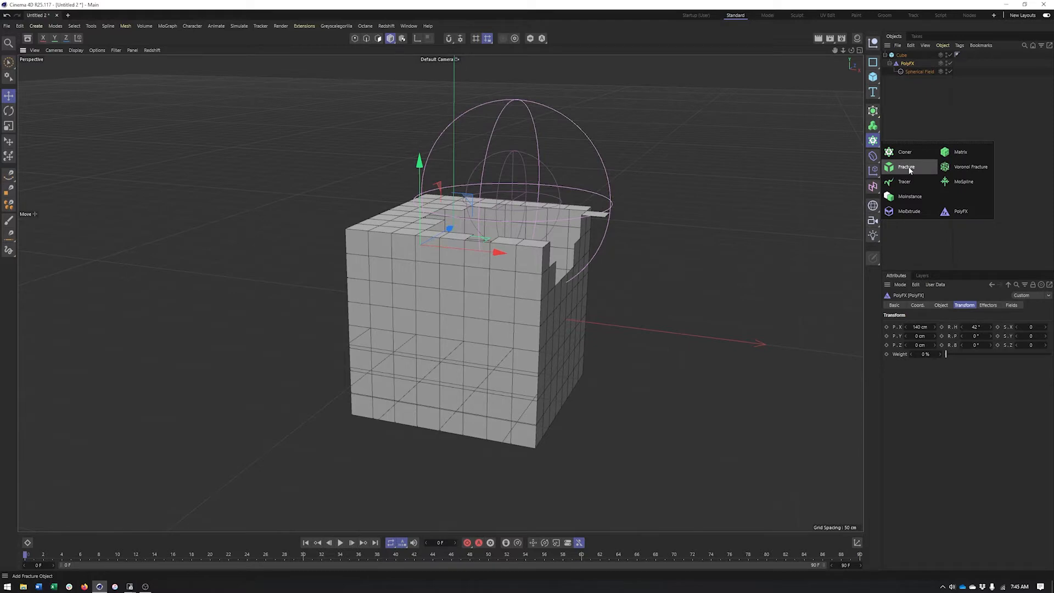
Step: Delete the Spherical Field from under PolyFX and reselect the PolyFX object
{"action": "mouse_move", "coordinate": [485, 258]}
{"action": "left_mouse_down", "text": "alt"}
{"action": "mouse_move", "coordinate": [519, 267]}
{"action": "mouse_move", "coordinate": [509, 264]}
{"action": "left_mouse_up", "text": "alt"}
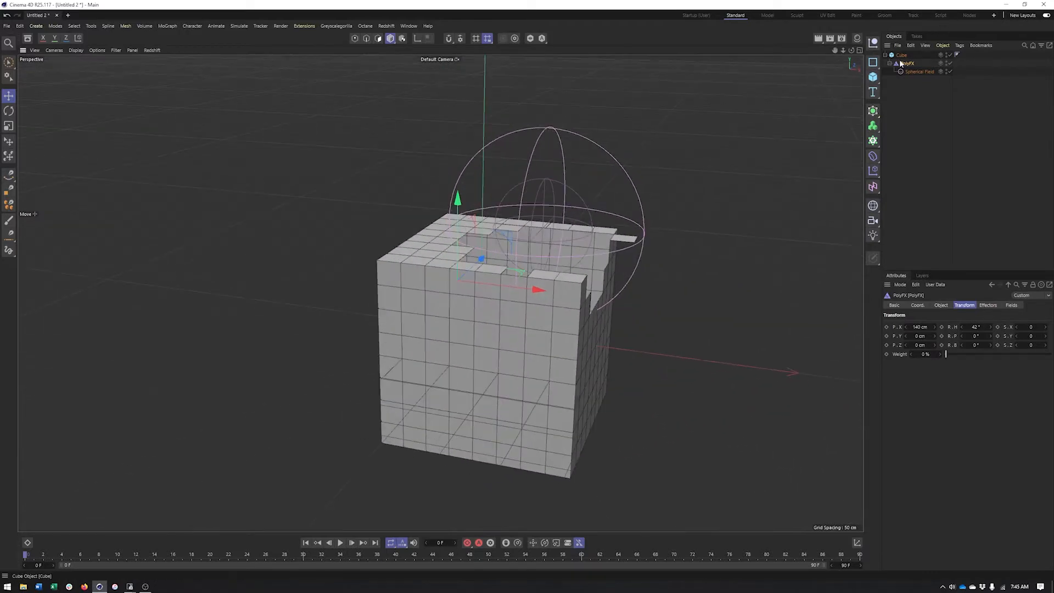
{"action": "left_click_drag", "start_coordinate": [597, 343], "coordinate": [513, 284], "text": "alt"}
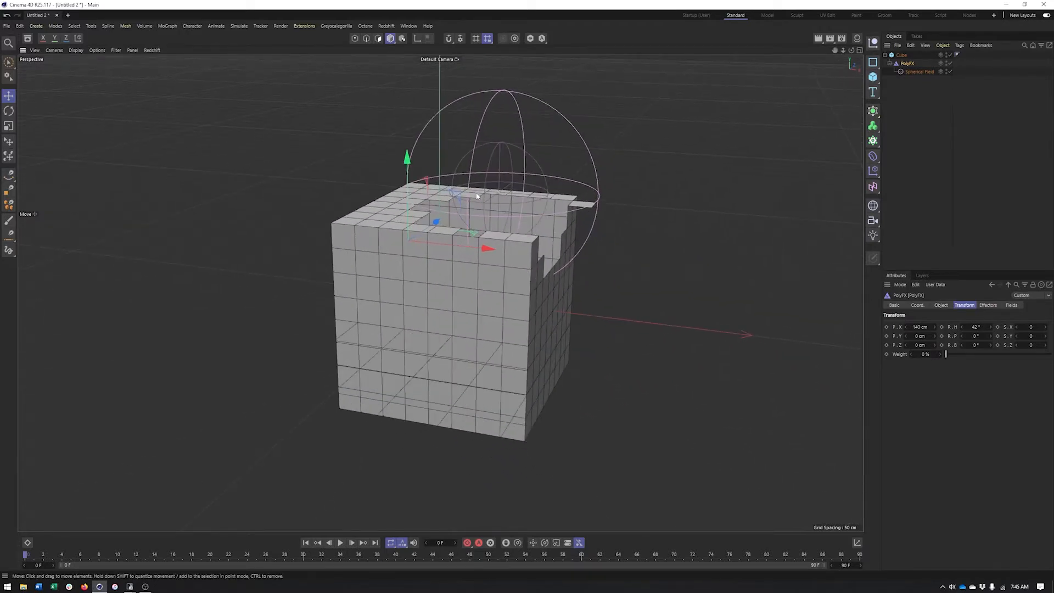
{"action": "left_click_drag", "start_coordinate": [477, 196], "coordinate": [518, 217], "text": "alt"}
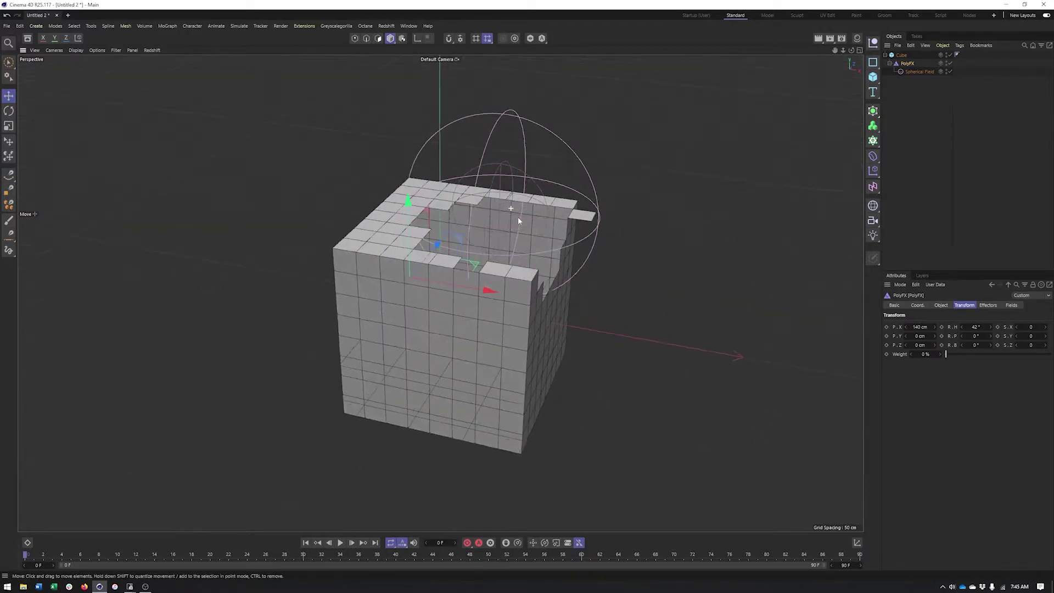
{"action": "left_click", "coordinate": [921, 72]}
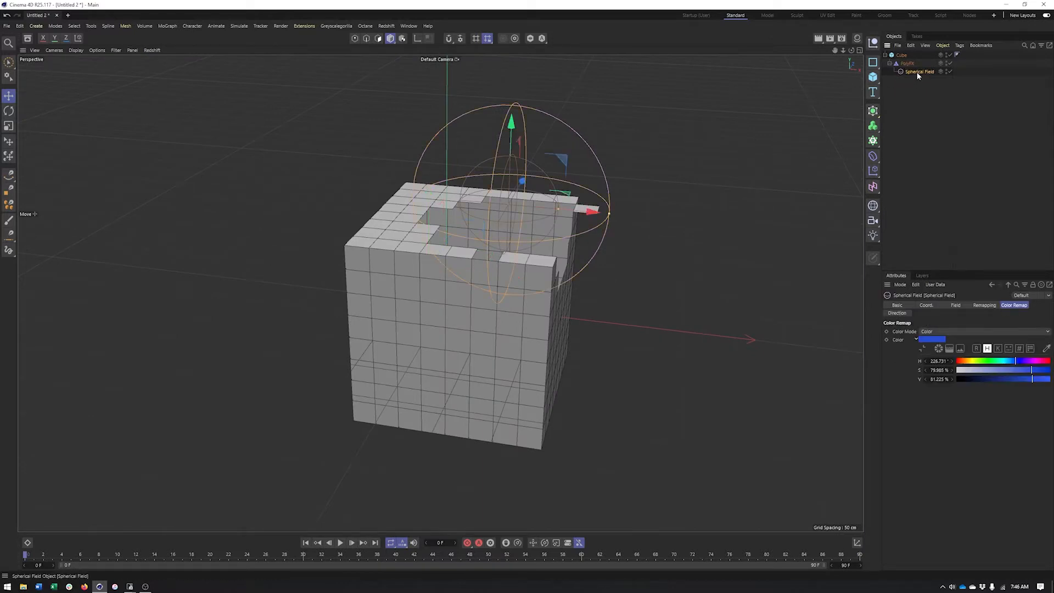
{"action": "left_click_drag", "start_coordinate": [463, 266], "coordinate": [433, 263], "text": "alt"}
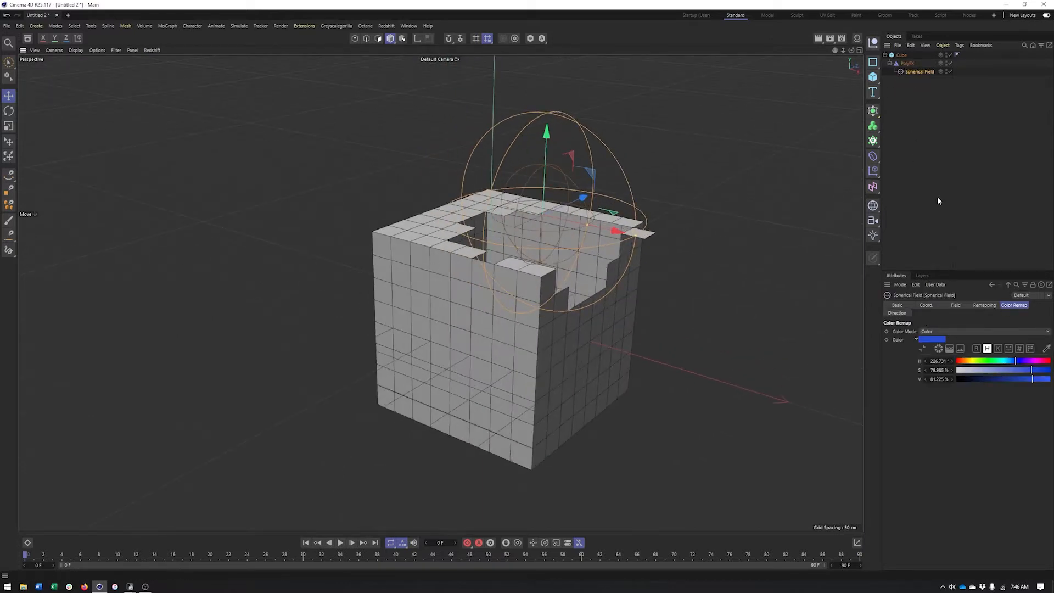
{"action": "key", "text": "Up"}
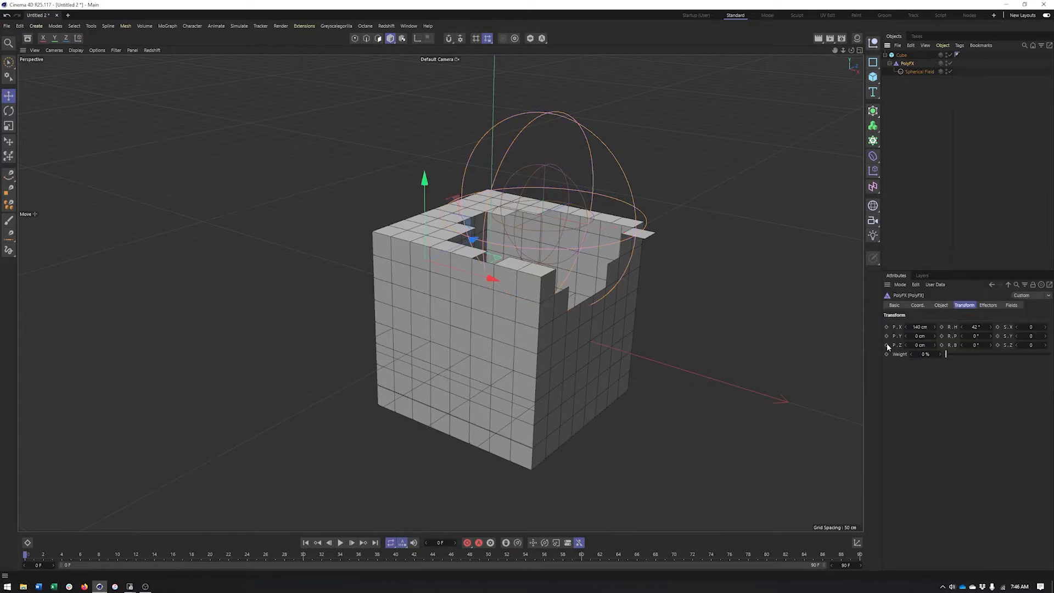
{"action": "left_click", "coordinate": [918, 71]}
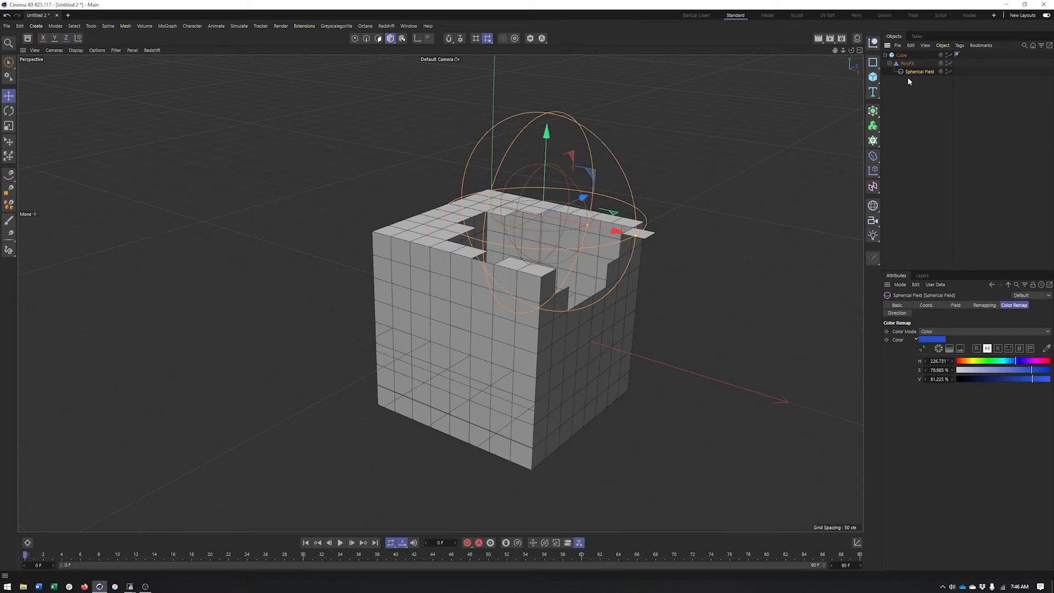
{"action": "key", "text": "Delete"}
{"action": "left_click", "coordinate": [910, 64]}
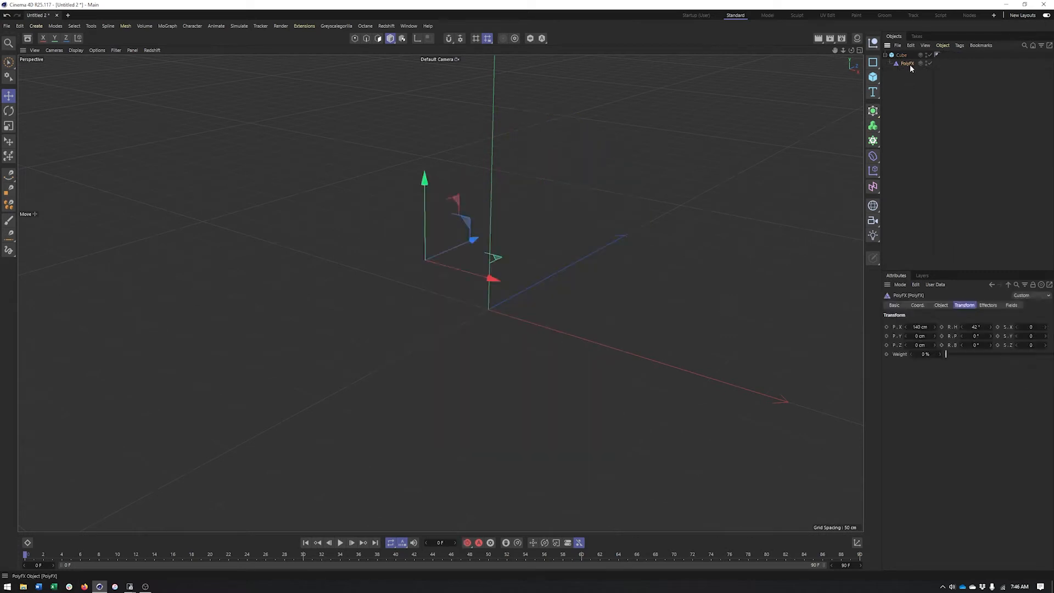
Step: Reset PolyFX R.H and P.X to their defaults of 0, restoring the intact cube
{"action": "left_click", "coordinate": [1032, 344]}
{"action": "left_click_drag", "start_coordinate": [981, 327], "coordinate": [992, 327]}
{"action": "right_click", "coordinate": [993, 331]}
{"action": "right_click", "coordinate": [962, 328]}
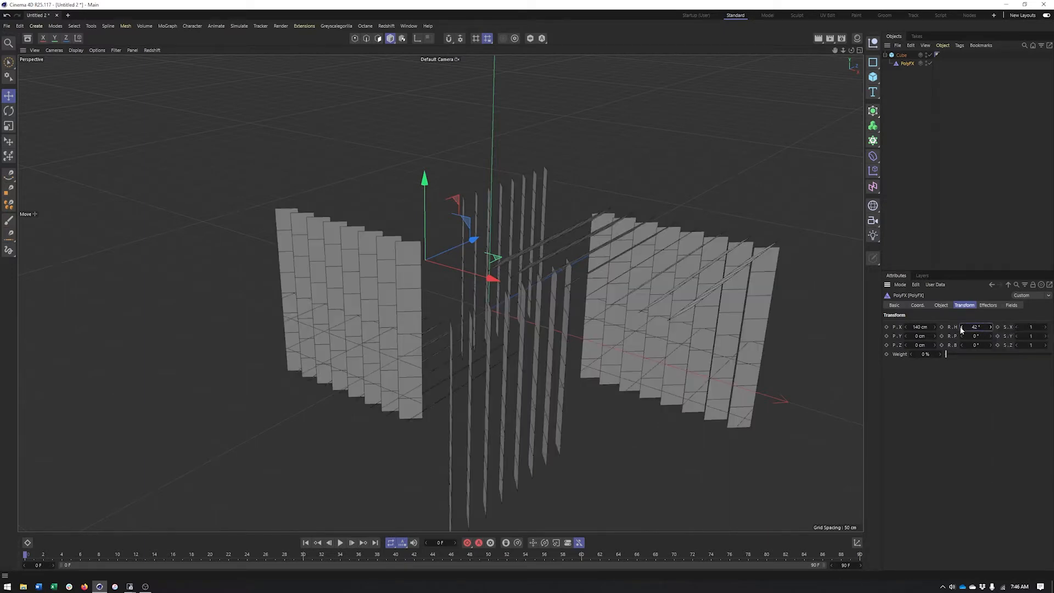
{"action": "right_click", "coordinate": [940, 326]}
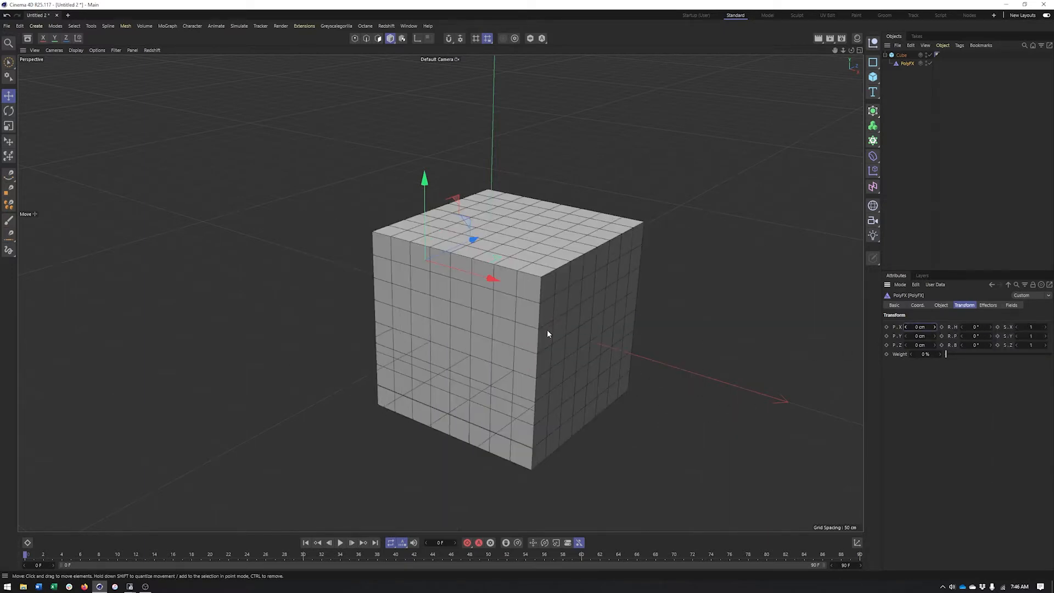
{"action": "left_click_drag", "start_coordinate": [548, 329], "coordinate": [543, 313], "text": "alt"}
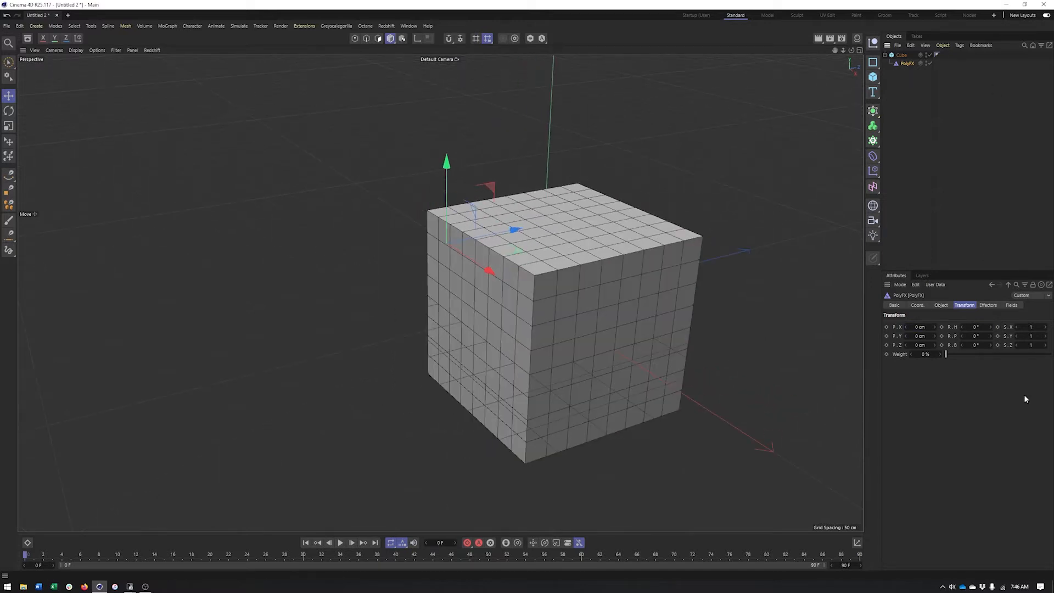
{"action": "left_click", "coordinate": [985, 305]}
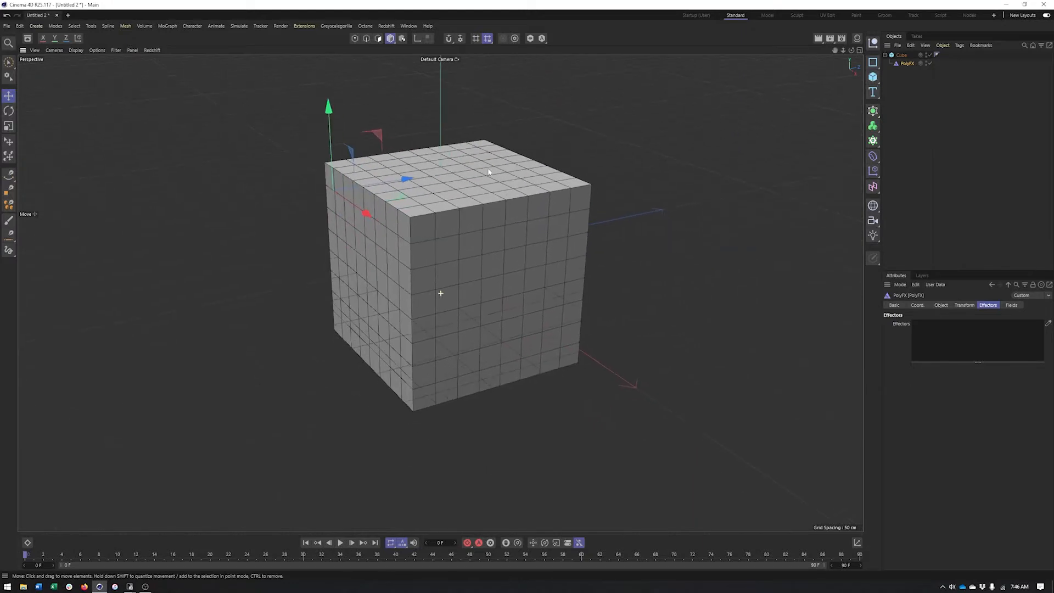
{"action": "left_click_drag", "start_coordinate": [489, 172], "coordinate": [543, 216], "text": "alt"}
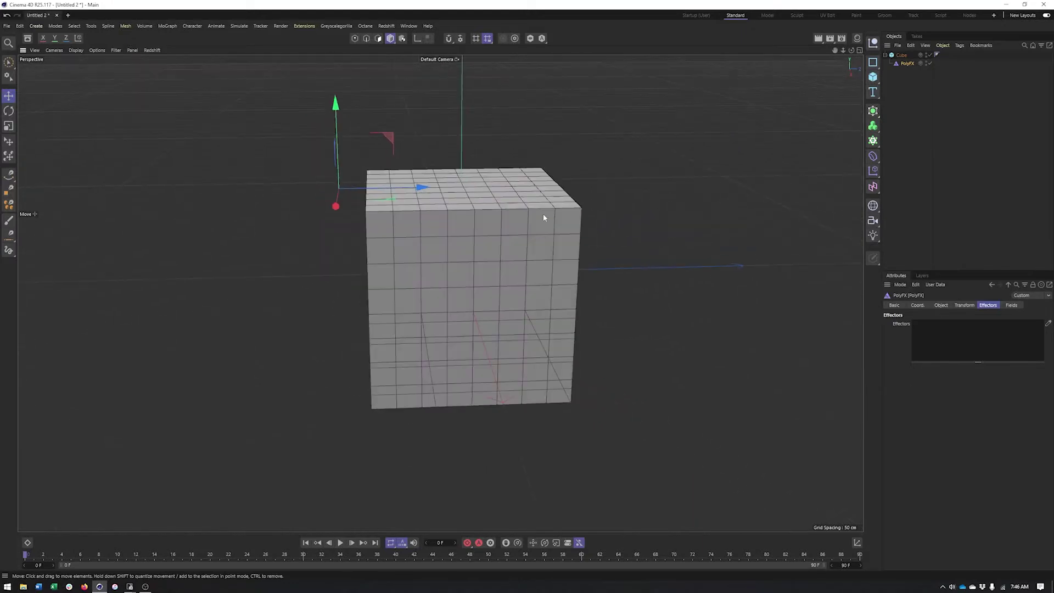
Step: Add a Random effector so PolyFX scatters the cube's polygons
{"action": "left_click", "coordinate": [874, 172]}
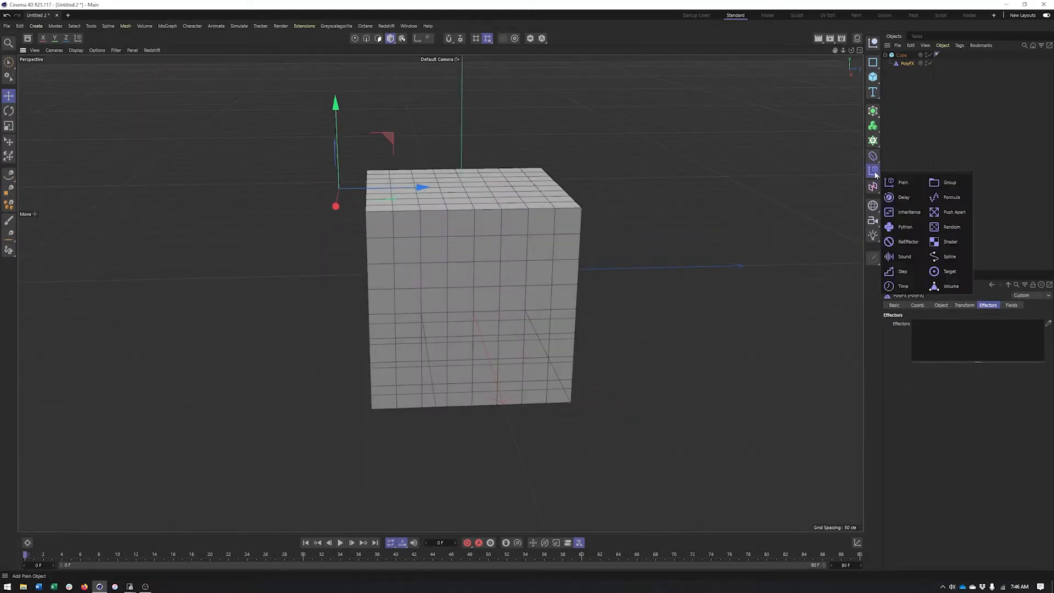
{"action": "left_click", "coordinate": [952, 226]}
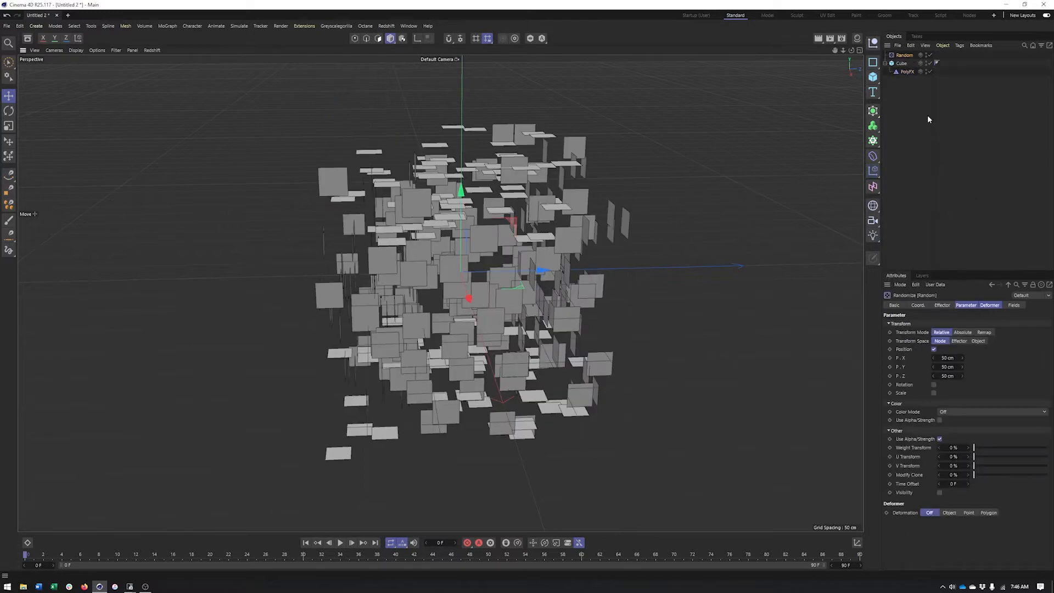
{"action": "left_click_drag", "start_coordinate": [477, 206], "coordinate": [527, 248], "text": "alt"}
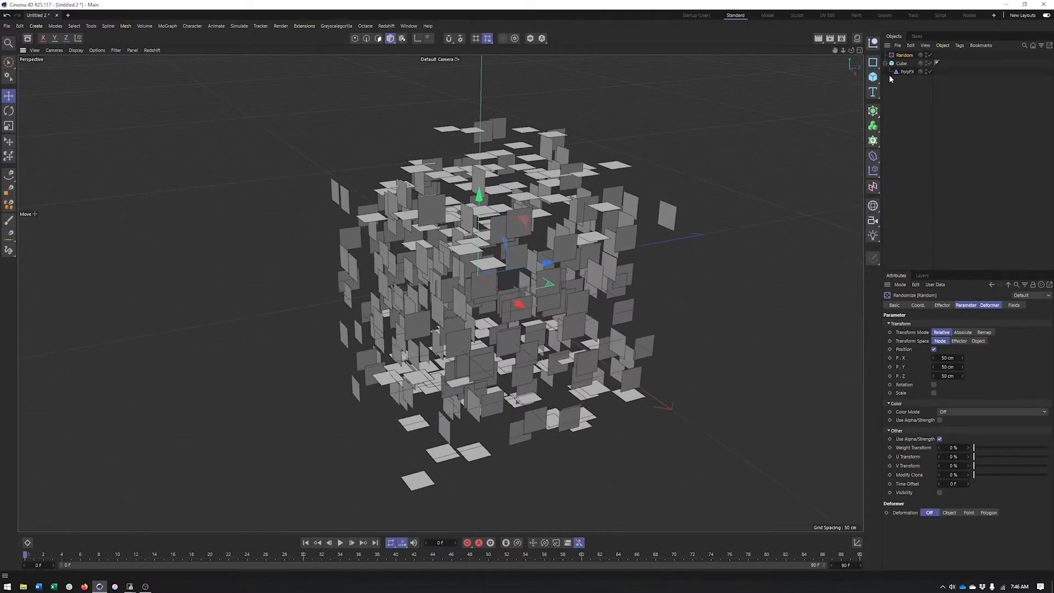
Step: Briefly unlink the Random effector from PolyFX to compare, restore it, and select Random
{"action": "left_click", "coordinate": [906, 71]}
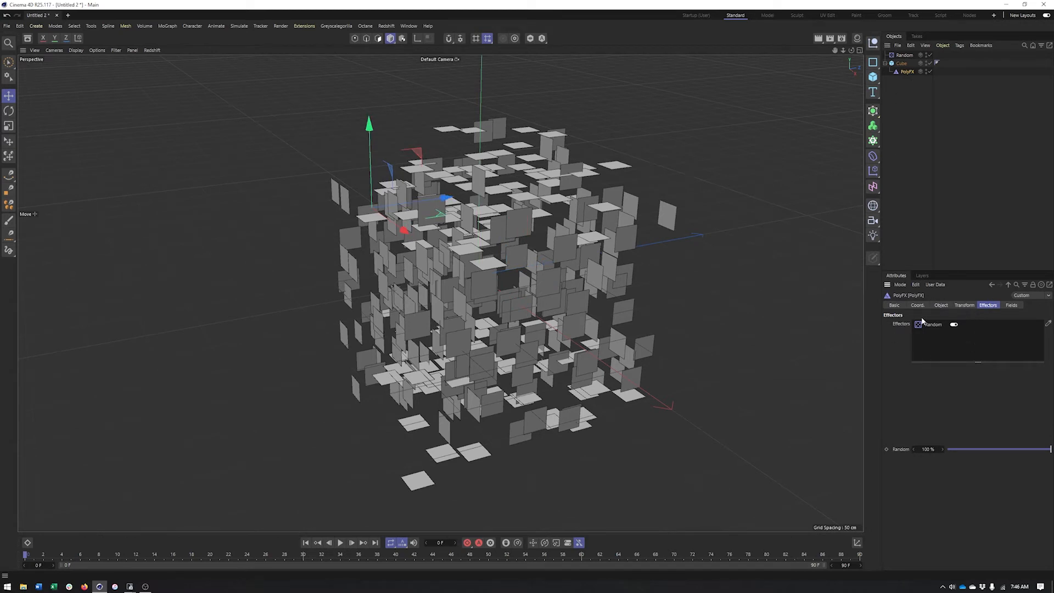
{"action": "left_click_drag", "start_coordinate": [595, 269], "coordinate": [582, 256], "text": "alt"}
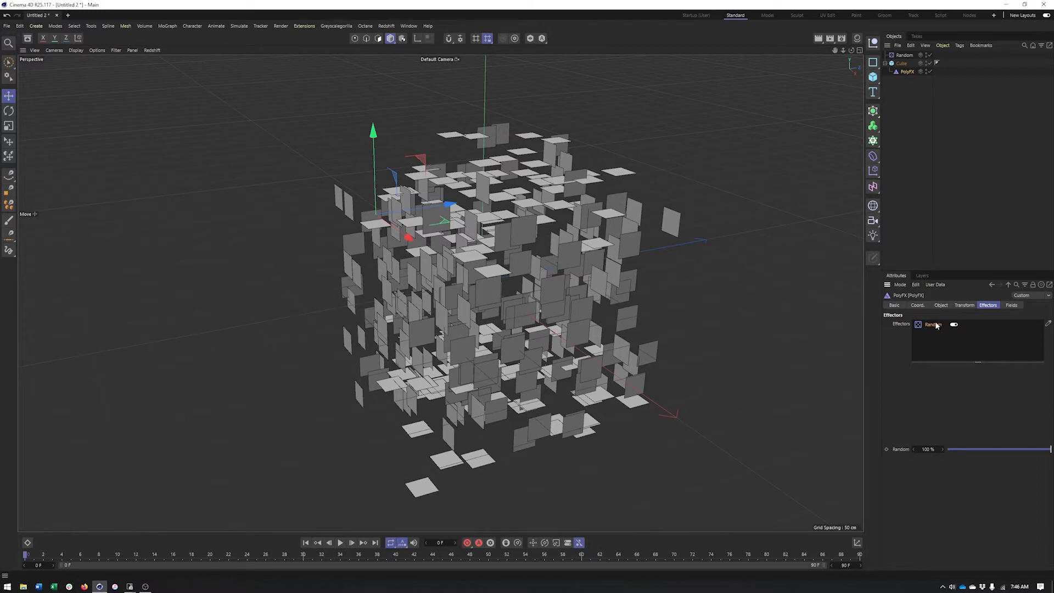
{"action": "key", "text": "Delete"}
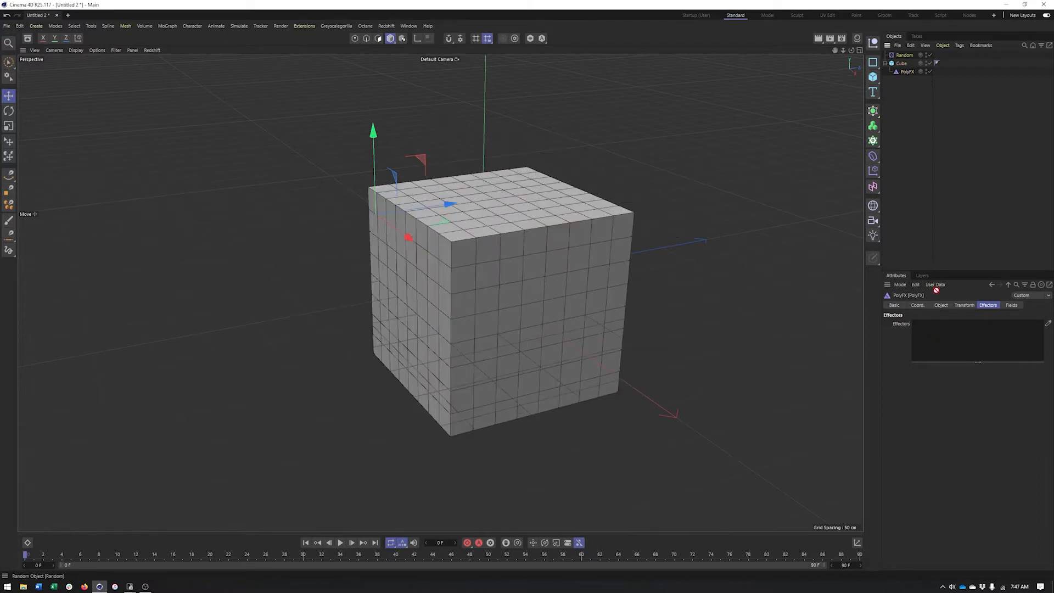
{"action": "key", "text": "ctrl+z"}
{"action": "mouse_move", "coordinate": [638, 265]}
{"action": "left_mouse_down", "text": "alt"}
{"action": "mouse_move", "coordinate": [615, 269]}
{"action": "mouse_move", "coordinate": [735, 287]}
{"action": "left_mouse_up", "text": "alt"}
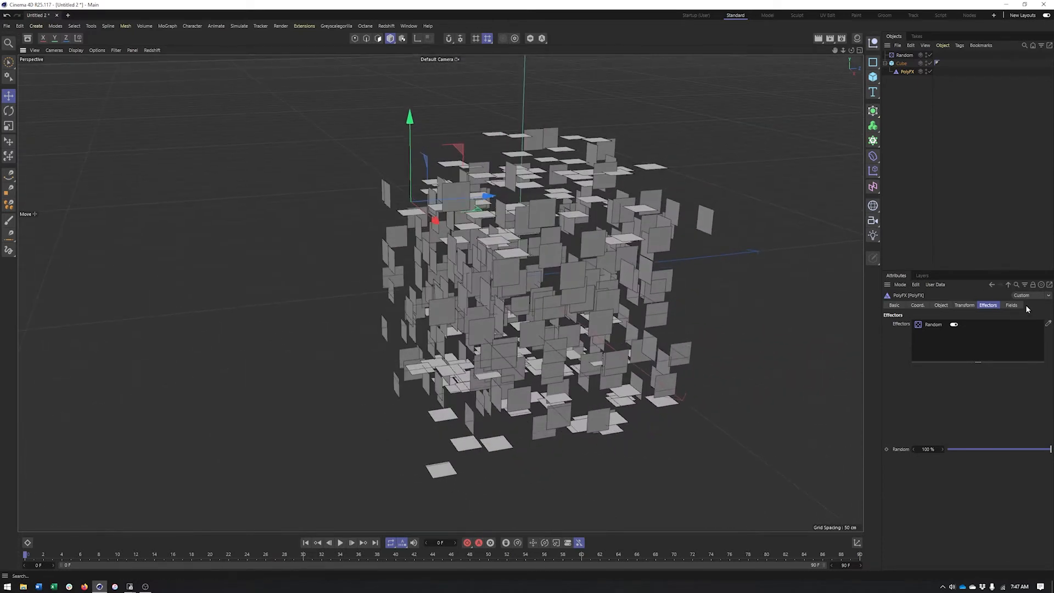
{"action": "left_click", "coordinate": [905, 55]}
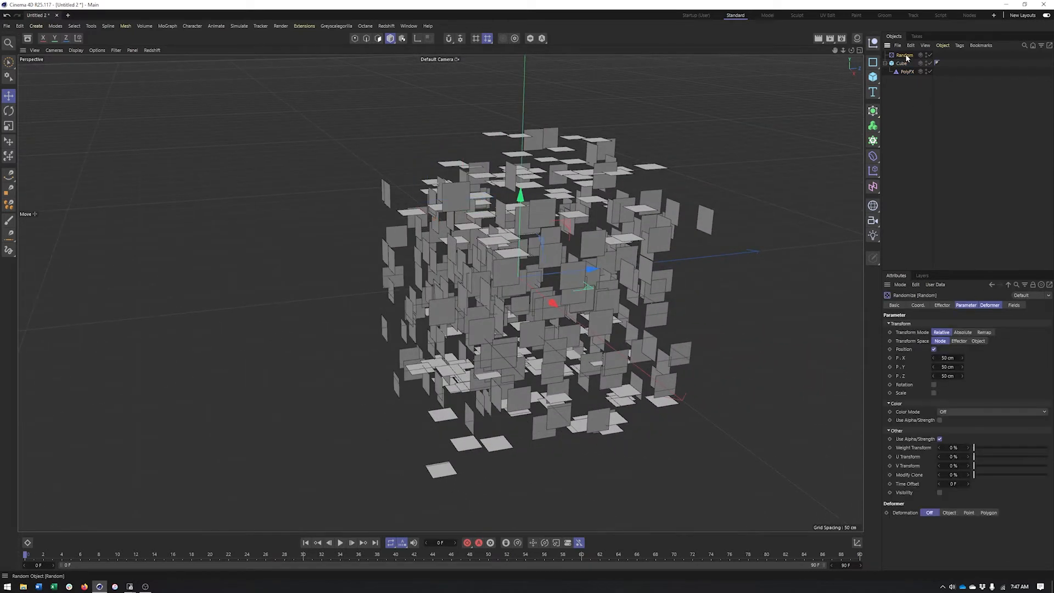
{"action": "left_click", "coordinate": [1014, 305]}
Step: Add a Spherical Field to the Random effector and move it to the cube's right side
{"action": "left_click_drag", "start_coordinate": [623, 270], "coordinate": [626, 272], "text": "alt"}
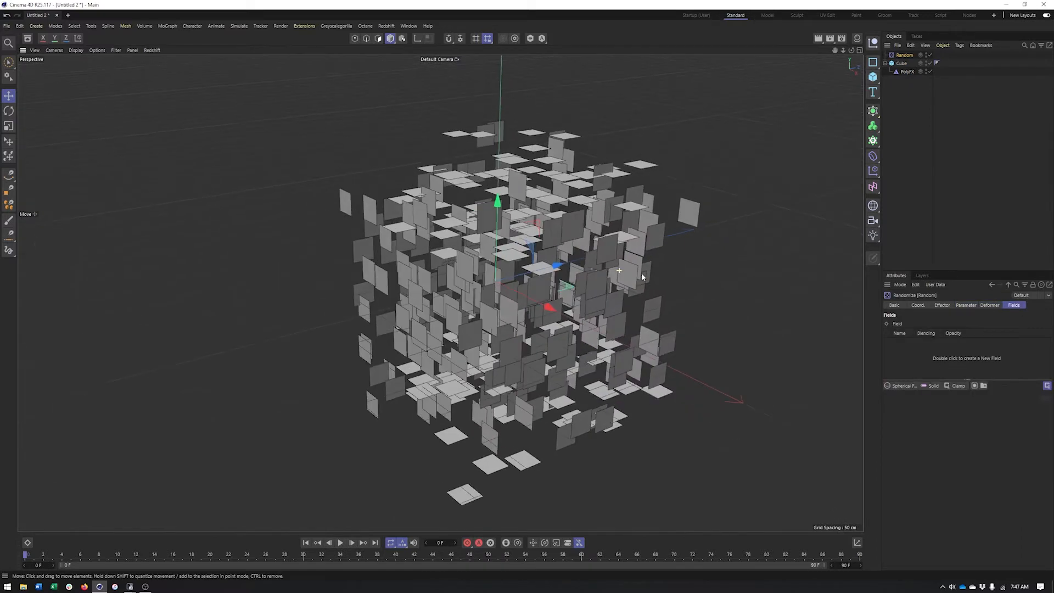
{"action": "left_click", "coordinate": [899, 384]}
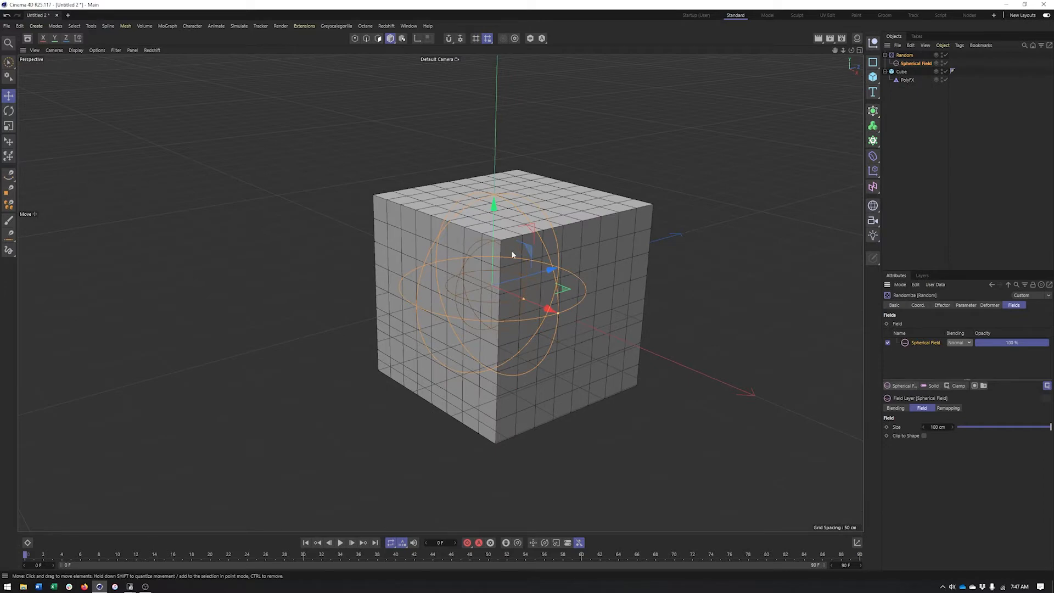
{"action": "left_click_drag", "start_coordinate": [510, 251], "coordinate": [488, 232], "text": "alt"}
{"action": "mouse_move", "coordinate": [575, 248]}
{"action": "left_mouse_down", "text": "alt"}
{"action": "mouse_move", "coordinate": [557, 303]}
{"action": "mouse_move", "coordinate": [482, 191]}
{"action": "mouse_move", "coordinate": [495, 282]}
{"action": "left_mouse_up", "text": "alt"}
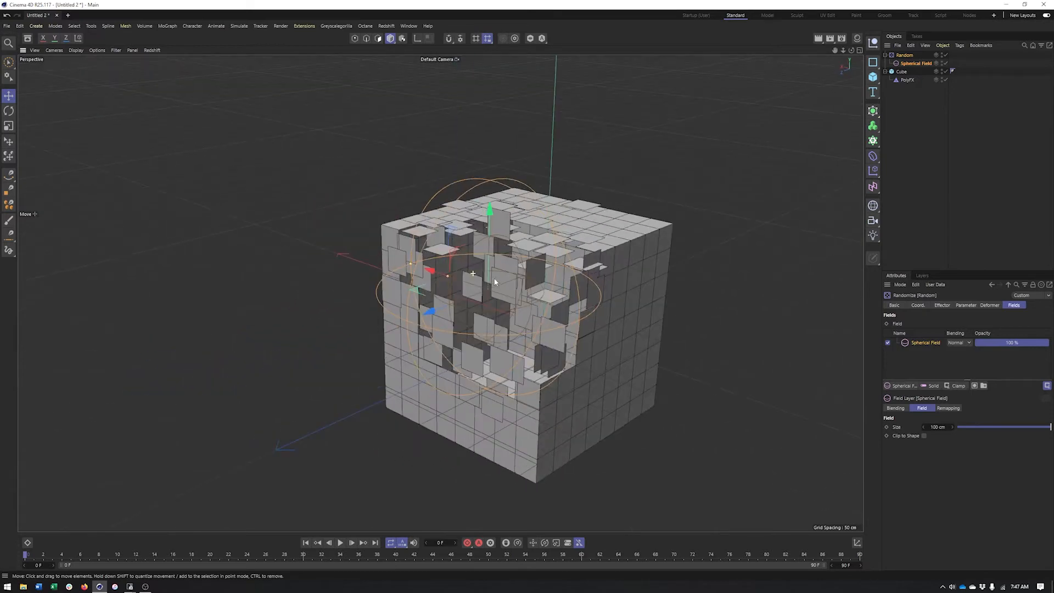
{"action": "mouse_move", "coordinate": [451, 232]}
{"action": "left_mouse_down"}
{"action": "mouse_move", "coordinate": [466, 222]}
{"action": "mouse_move", "coordinate": [503, 231]}
{"action": "mouse_move", "coordinate": [470, 244]}
{"action": "mouse_move", "coordinate": [494, 273]}
{"action": "left_mouse_up"}
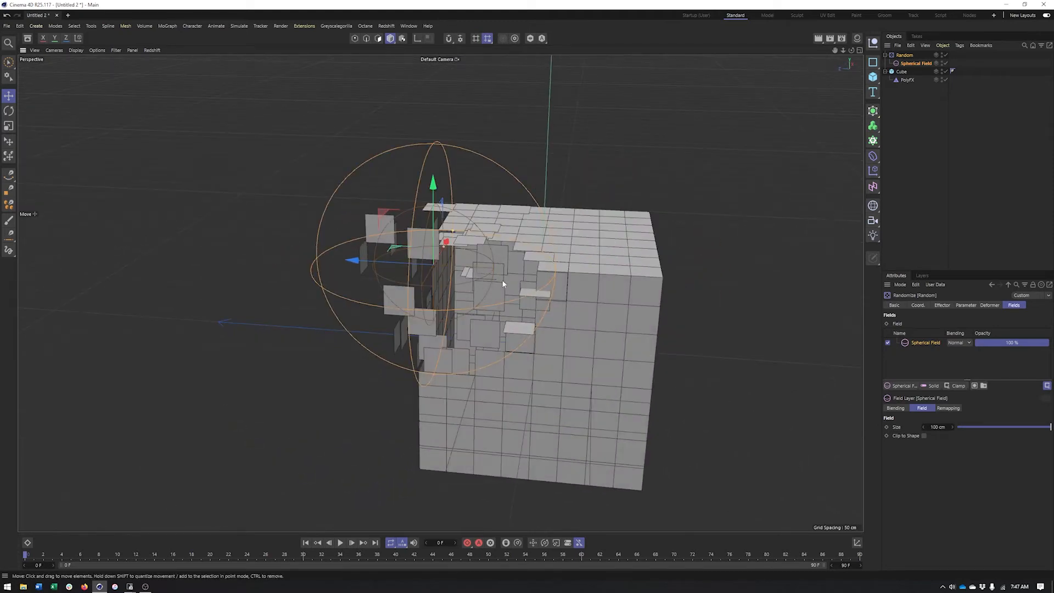
{"action": "mouse_move", "coordinate": [354, 261]}
{"action": "left_mouse_down"}
{"action": "mouse_move", "coordinate": [544, 271]}
{"action": "mouse_move", "coordinate": [530, 297]}
{"action": "left_mouse_up"}
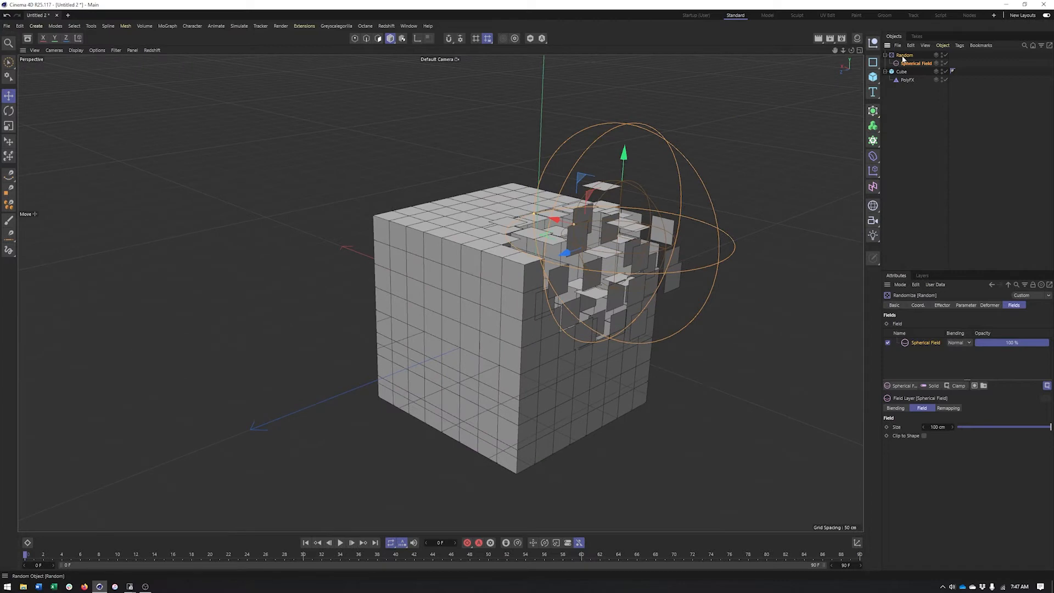
Step: Enable random rotation in the Random effector and move the spherical field onto the cube's top
{"action": "left_click", "coordinate": [965, 305]}
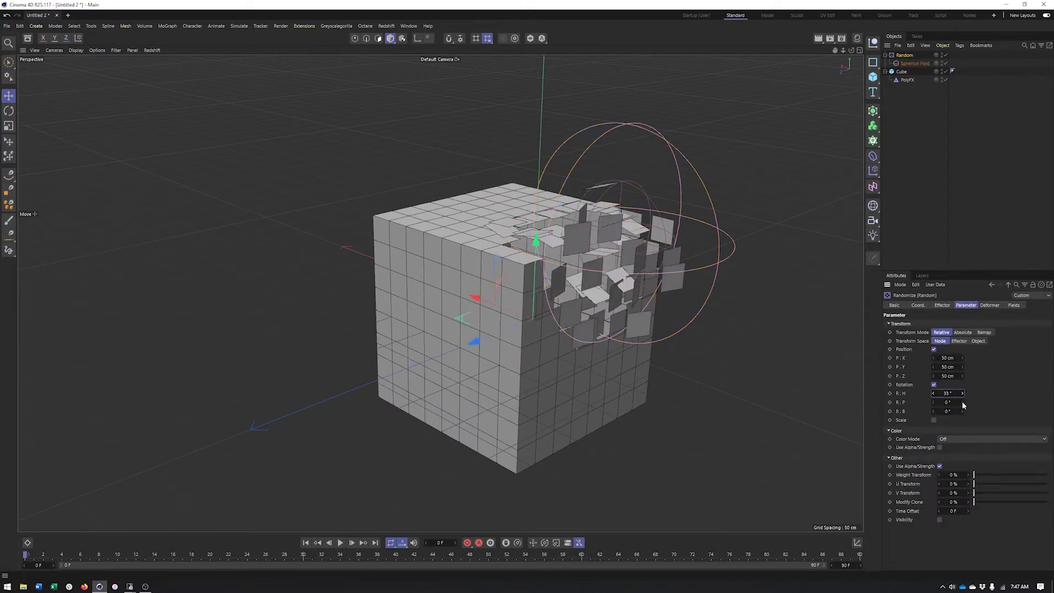
{"action": "left_click_drag", "start_coordinate": [962, 402], "coordinate": [955, 402]}
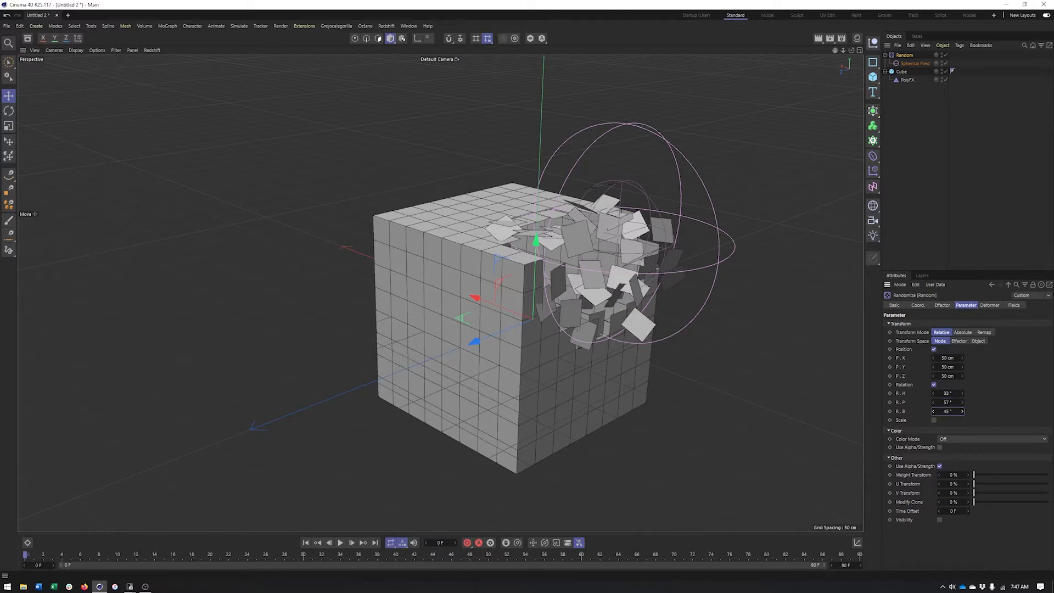
{"action": "left_click", "coordinate": [915, 63]}
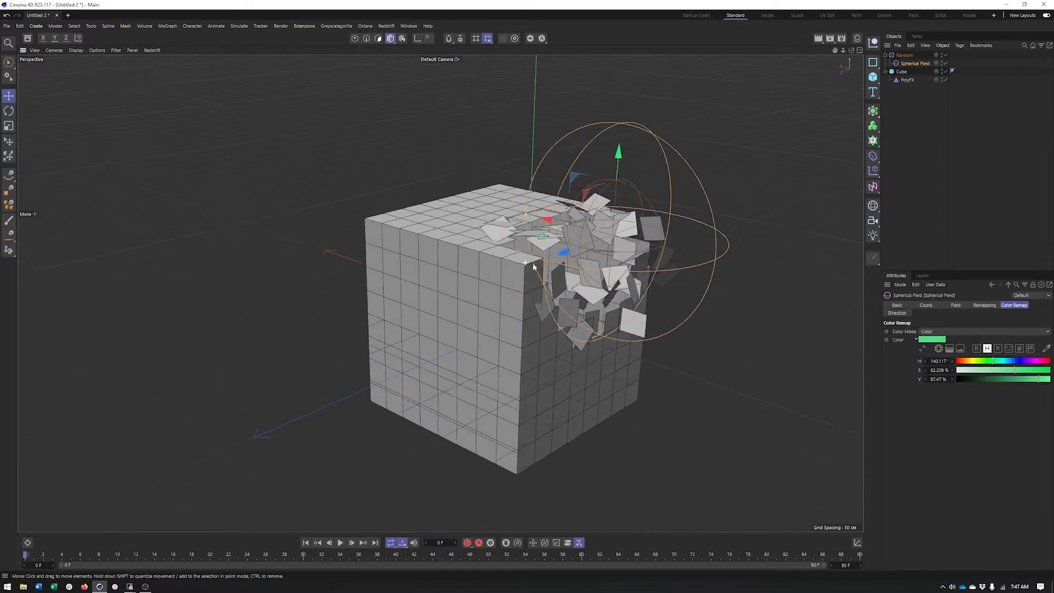
{"action": "mouse_move", "coordinate": [626, 230]}
{"action": "left_mouse_down"}
{"action": "mouse_move", "coordinate": [459, 151]}
{"action": "mouse_move", "coordinate": [494, 263]}
{"action": "left_mouse_up"}
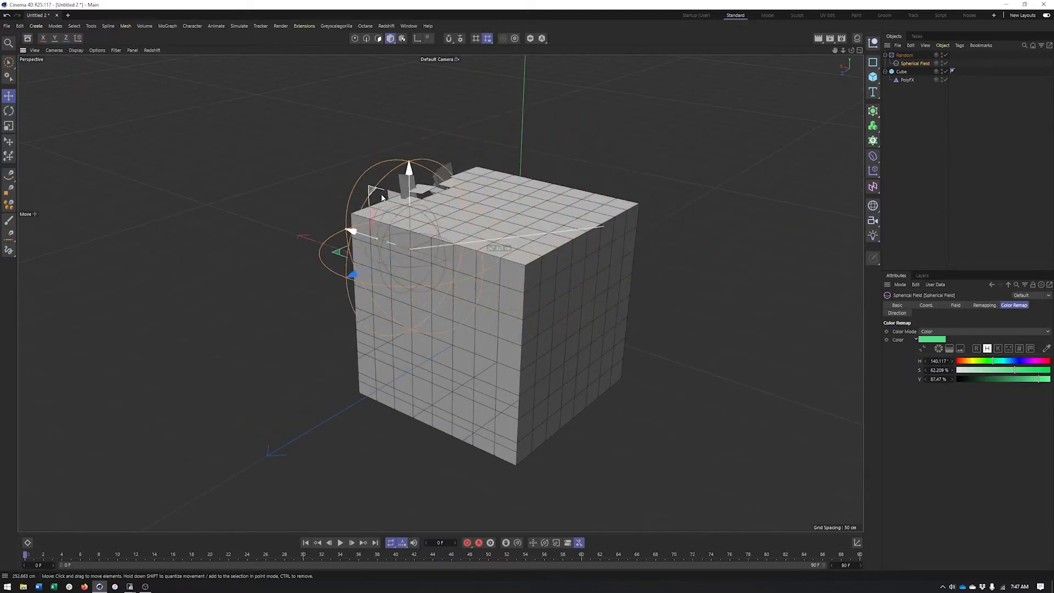
{"action": "left_click_drag", "start_coordinate": [412, 230], "coordinate": [338, 233], "text": "alt"}
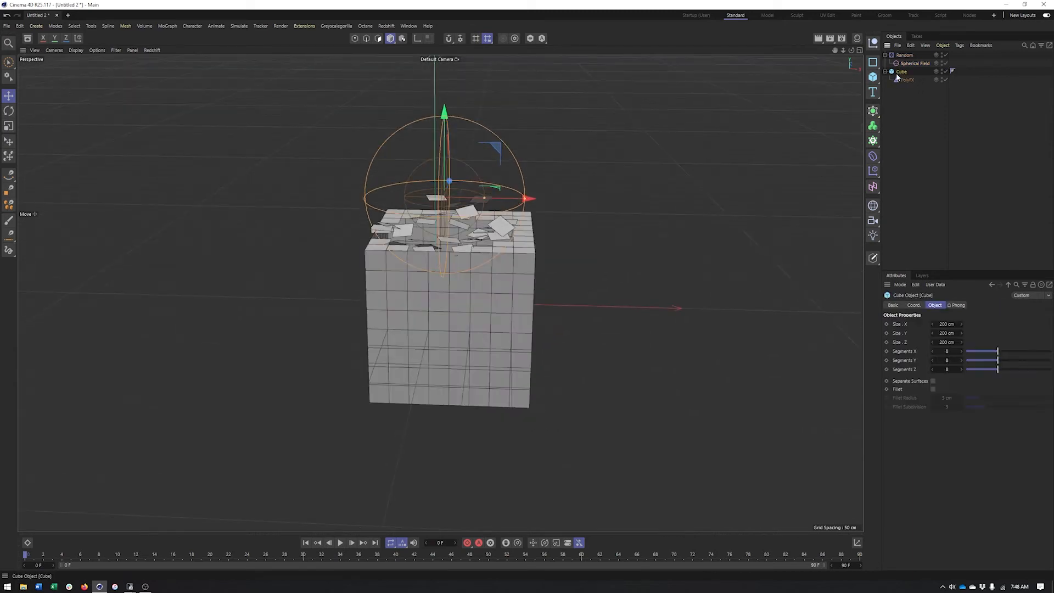
Step: Duplicate the cube to the left and delete the copy's PolyFX object
{"action": "left_click_drag", "start_coordinate": [540, 307], "coordinate": [442, 298], "text": "ctrl"}
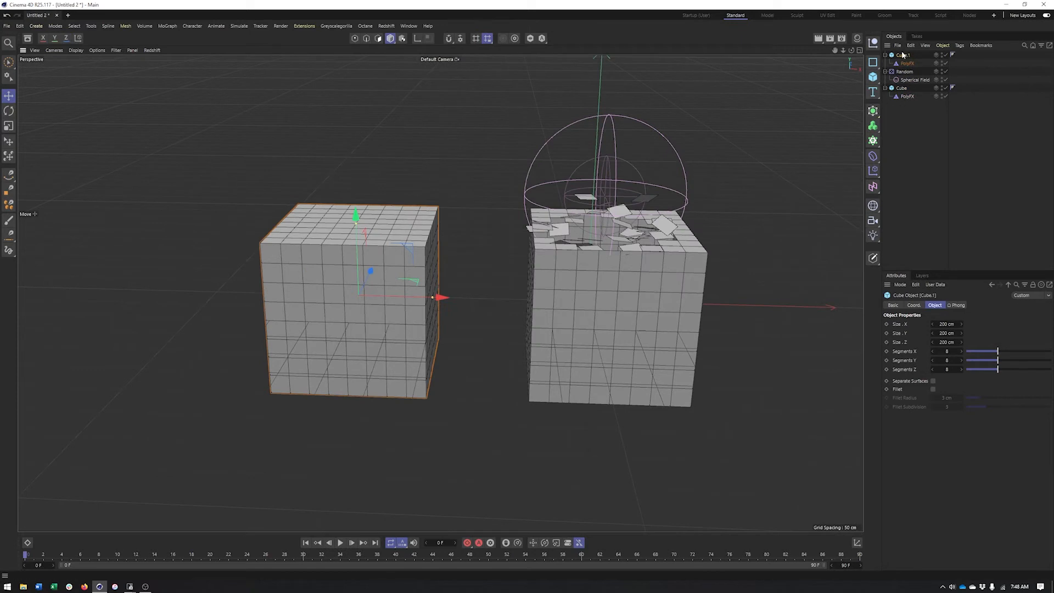
{"action": "left_click", "coordinate": [897, 96]}
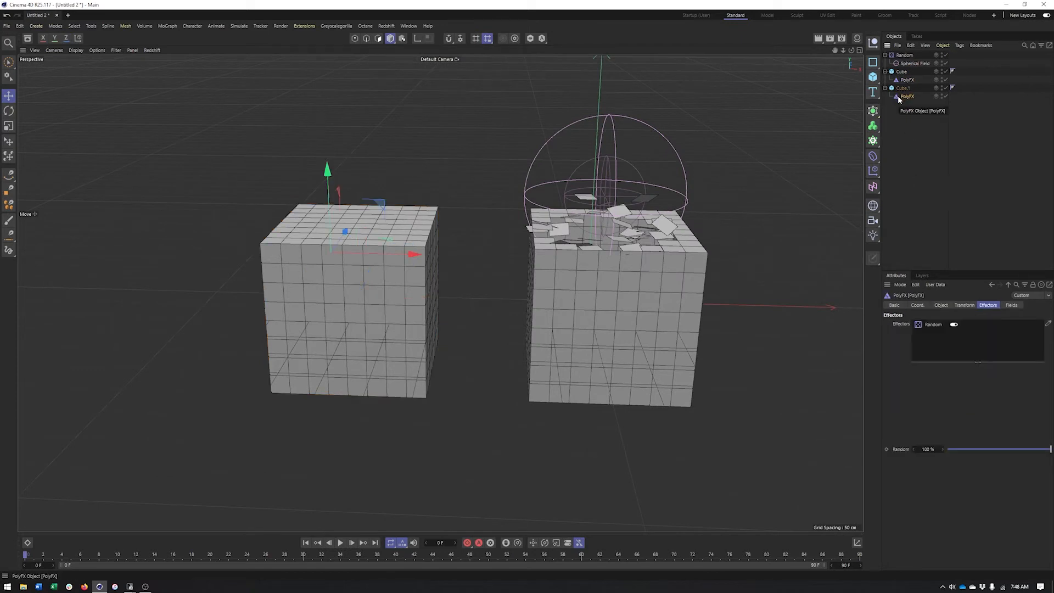
{"action": "key", "text": "Delete"}
Step: Add a Fracture object and parent Cube.1 under it
{"action": "left_click", "coordinate": [873, 141]}
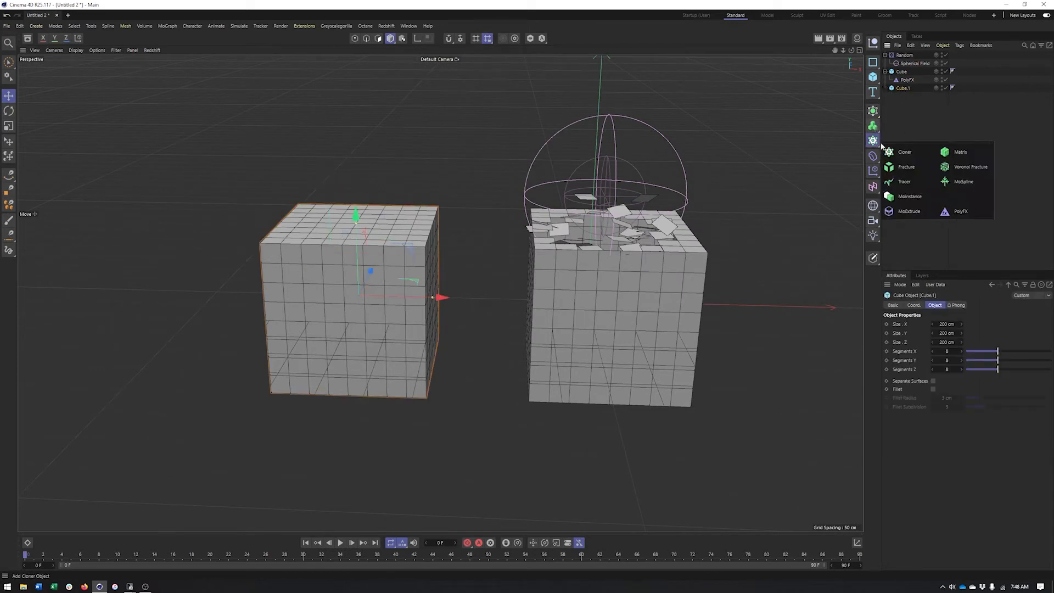
{"action": "left_click", "coordinate": [906, 167]}
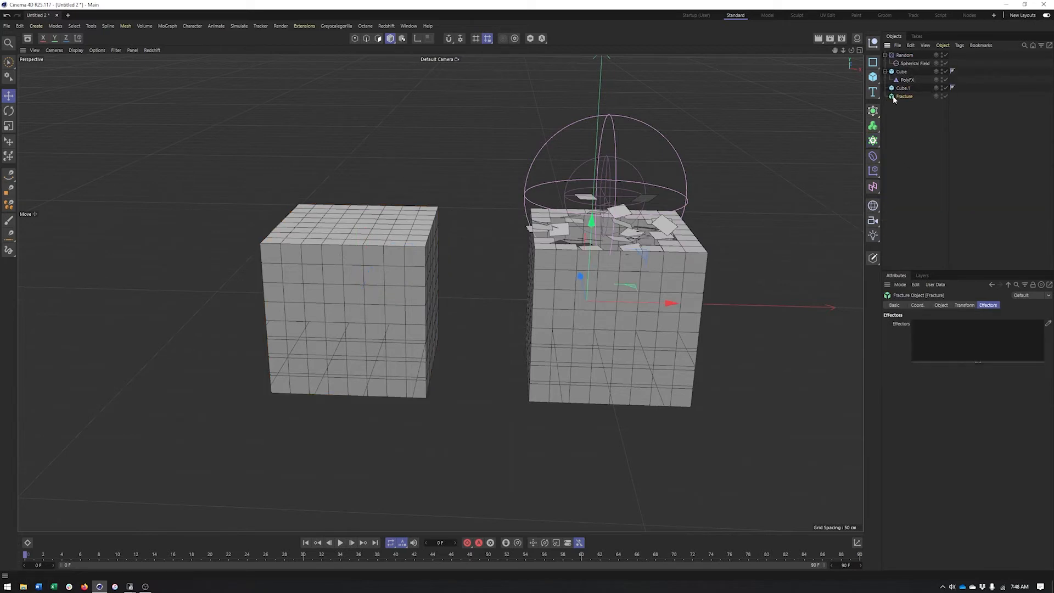
{"action": "left_click_drag", "start_coordinate": [899, 96], "coordinate": [903, 89]}
{"action": "left_click", "coordinate": [903, 89]}
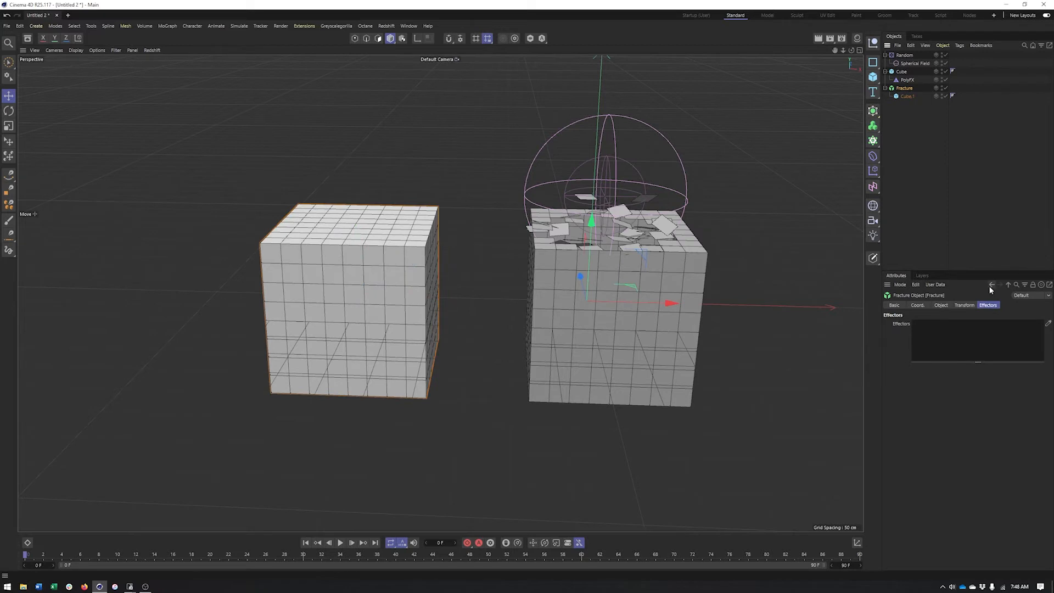
Step: Move the Spherical Field down into the cubes so it intersects their tops
{"action": "left_click", "coordinate": [908, 63]}
{"action": "mouse_move", "coordinate": [511, 264]}
{"action": "left_mouse_down", "text": "alt"}
{"action": "mouse_move", "coordinate": [630, 209]}
{"action": "mouse_move", "coordinate": [497, 217]}
{"action": "left_mouse_up", "text": "alt"}
{"action": "mouse_move", "coordinate": [424, 214]}
{"action": "left_mouse_down"}
{"action": "mouse_move", "coordinate": [389, 253]}
{"action": "mouse_move", "coordinate": [451, 190]}
{"action": "left_mouse_up"}
{"action": "left_click_drag", "start_coordinate": [379, 162], "coordinate": [319, 236]}
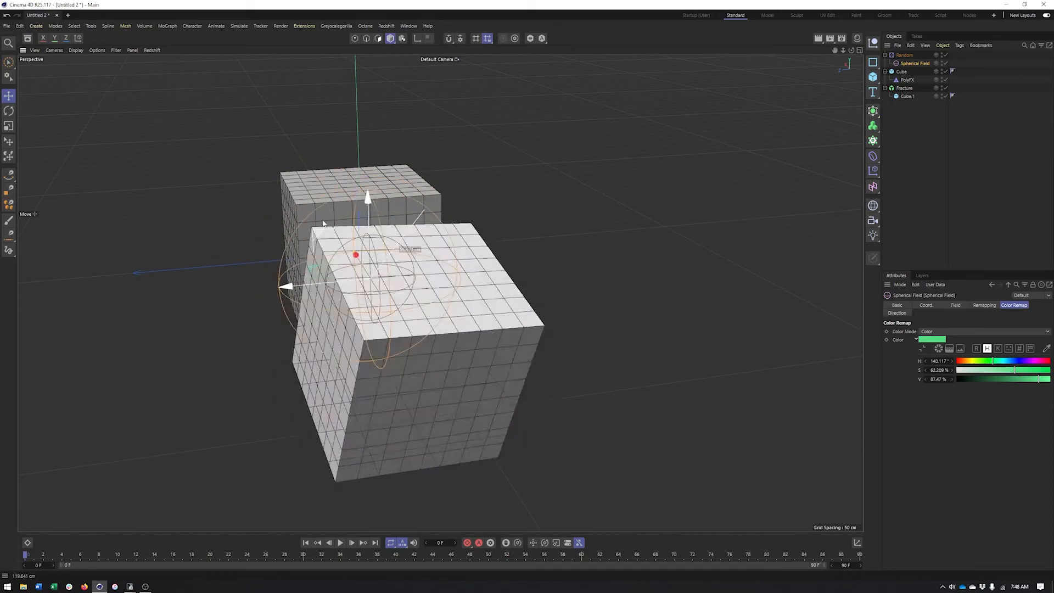
{"action": "mouse_move", "coordinate": [320, 236]}
{"action": "left_mouse_down"}
{"action": "mouse_move", "coordinate": [312, 282]}
{"action": "mouse_move", "coordinate": [331, 198]}
{"action": "left_mouse_up"}
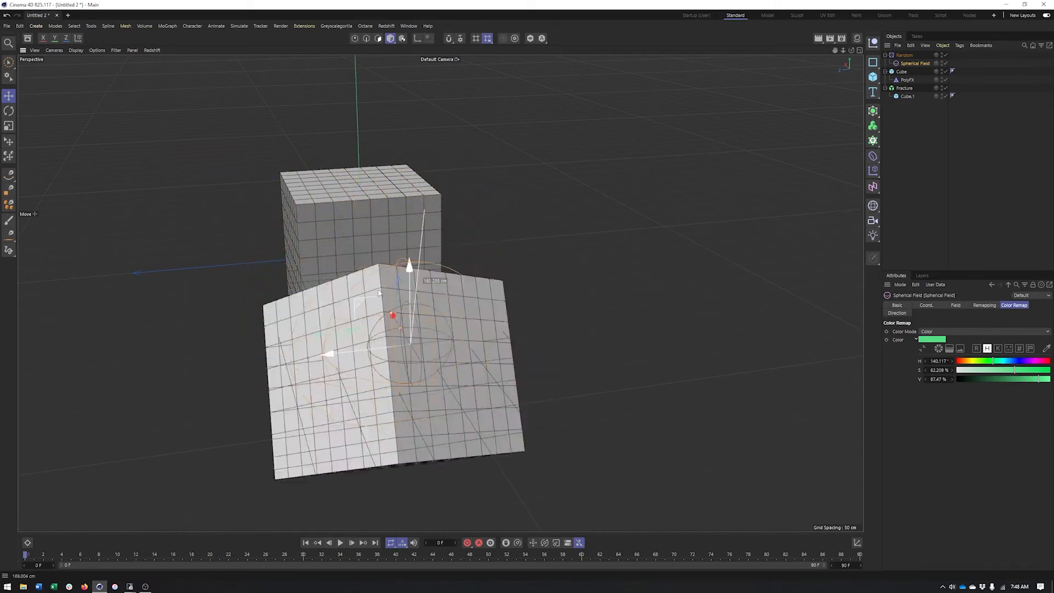
{"action": "left_click_drag", "start_coordinate": [331, 198], "coordinate": [576, 247], "text": "alt"}
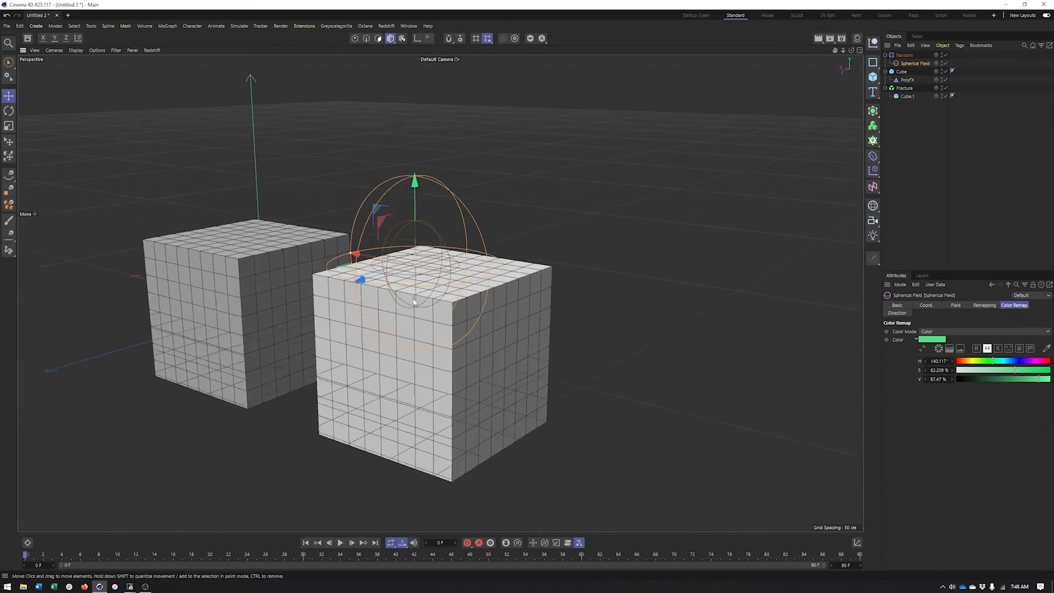
Step: Set the Fracture object's Mode to Explode Segments & Connect
{"action": "left_click", "coordinate": [906, 89]}
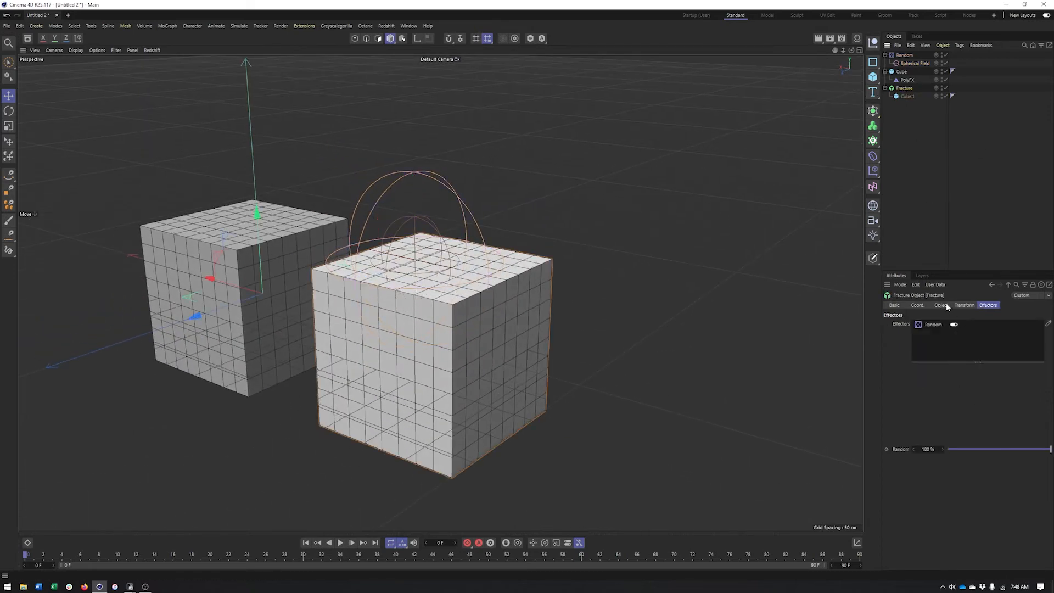
{"action": "left_click", "coordinate": [944, 326]}
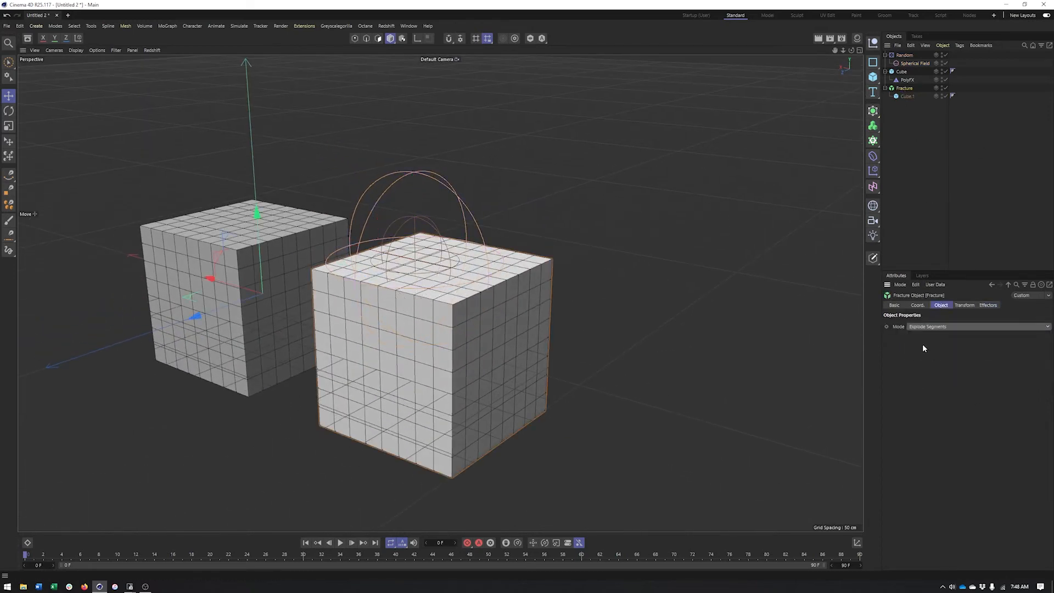
{"action": "left_click", "coordinate": [939, 352]}
{"action": "left_click_drag", "start_coordinate": [461, 284], "coordinate": [441, 294], "text": "alt"}
{"action": "left_click", "coordinate": [948, 327]}
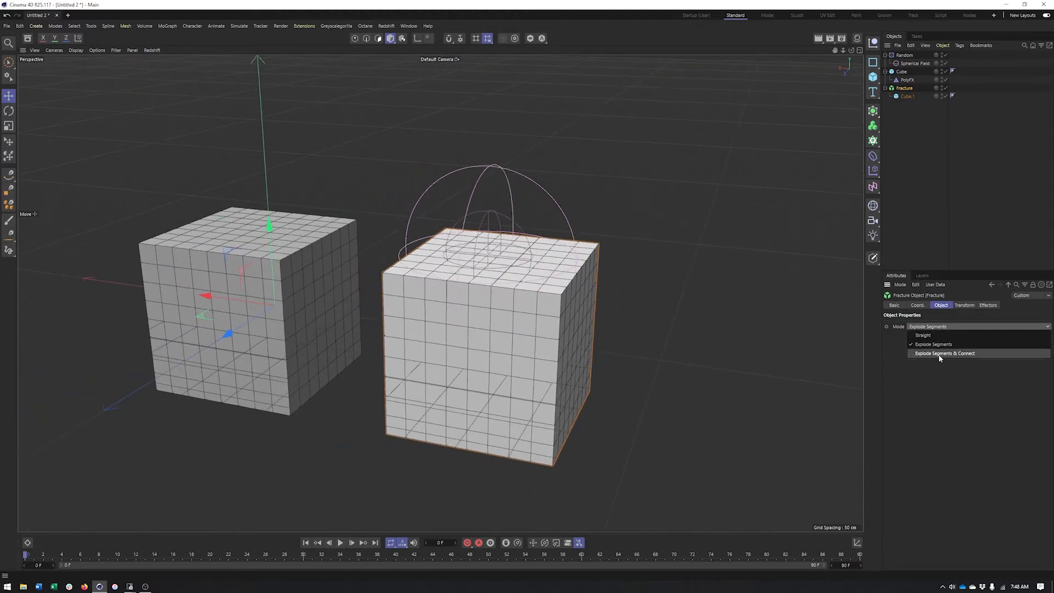
{"action": "left_click", "coordinate": [947, 360]}
{"action": "left_click_drag", "start_coordinate": [501, 340], "coordinate": [616, 219], "text": "alt"}
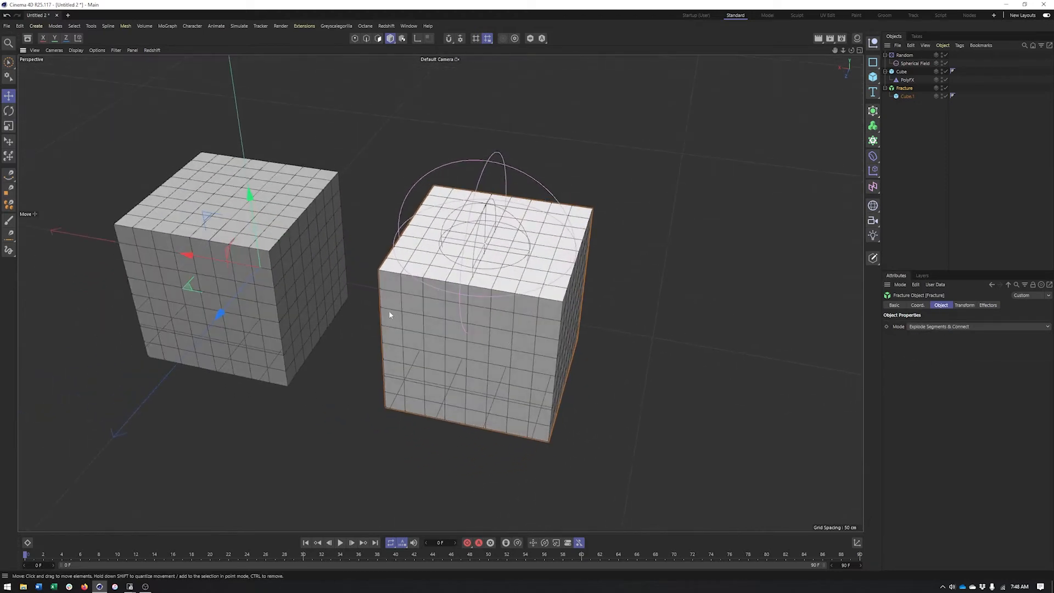
{"action": "left_click_drag", "start_coordinate": [522, 296], "coordinate": [576, 271], "text": "alt"}
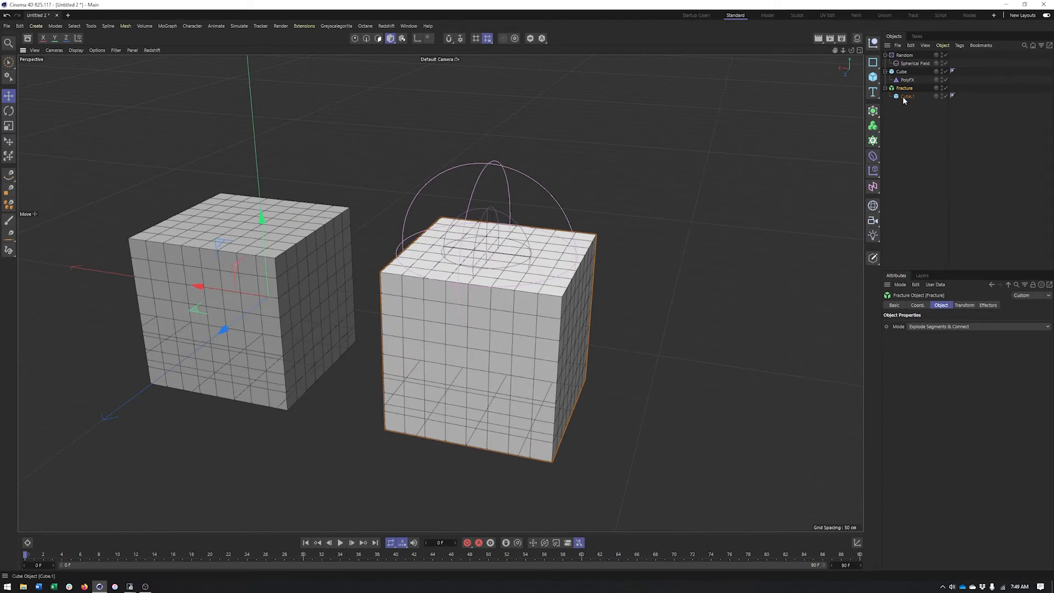
Step: Make Cube.1 editable with C and enter Polygon mode on its 384 faces
{"action": "left_click", "coordinate": [904, 97]}
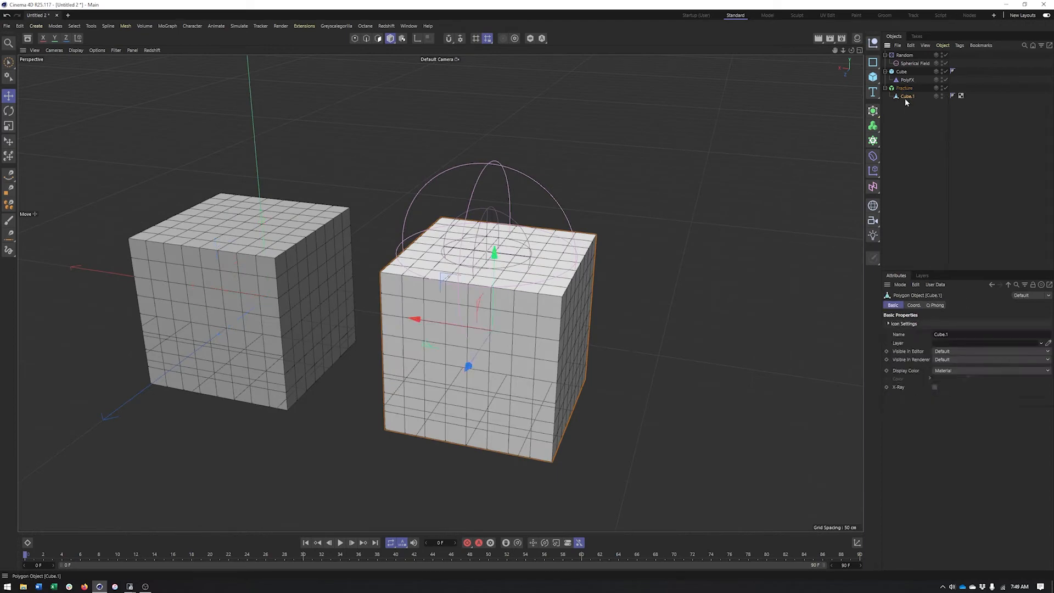
{"action": "mouse_move", "coordinate": [333, 275]}
{"action": "left_mouse_down", "text": "alt"}
{"action": "mouse_move", "coordinate": [500, 268]}
{"action": "mouse_move", "coordinate": [582, 227]}
{"action": "left_mouse_up", "text": "alt"}
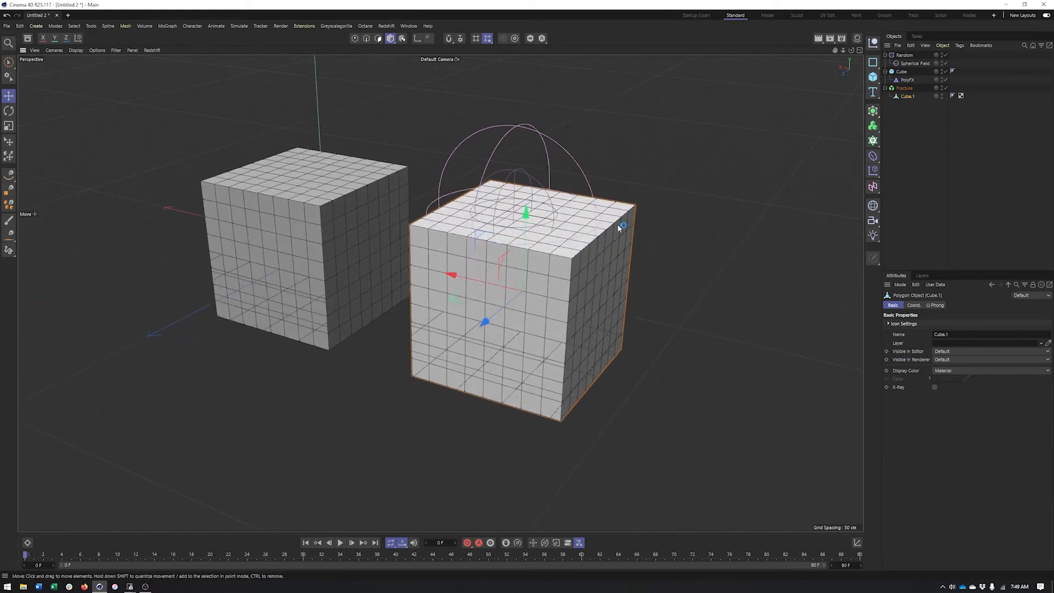
{"action": "left_click_drag", "start_coordinate": [536, 325], "coordinate": [543, 357], "text": "alt"}
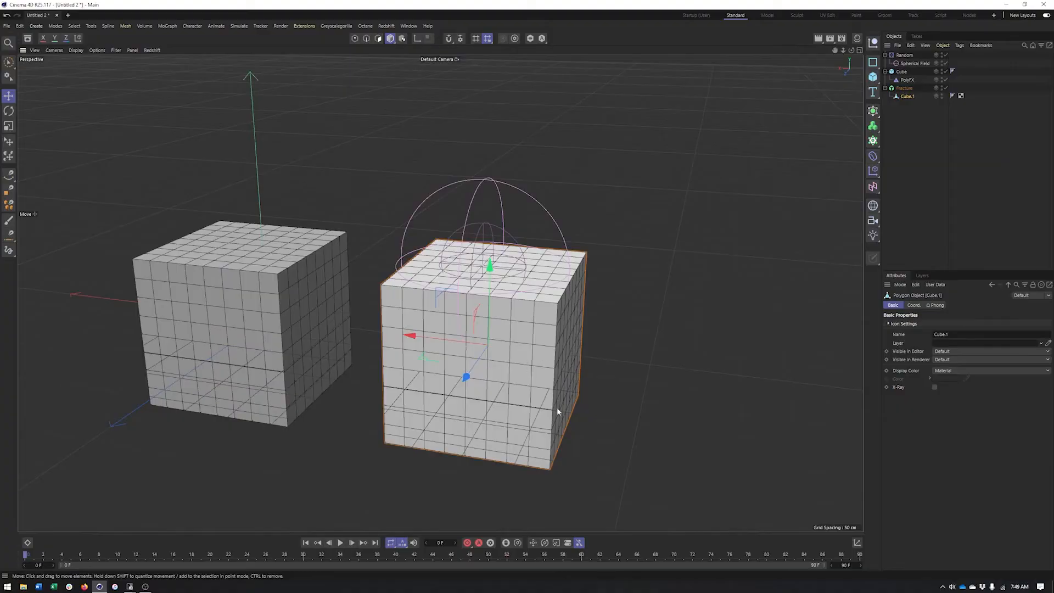
{"action": "mouse_move", "coordinate": [568, 313]}
{"action": "left_mouse_down", "text": "alt"}
{"action": "mouse_move", "coordinate": [550, 306]}
{"action": "mouse_move", "coordinate": [698, 212]}
{"action": "left_mouse_up", "text": "alt"}
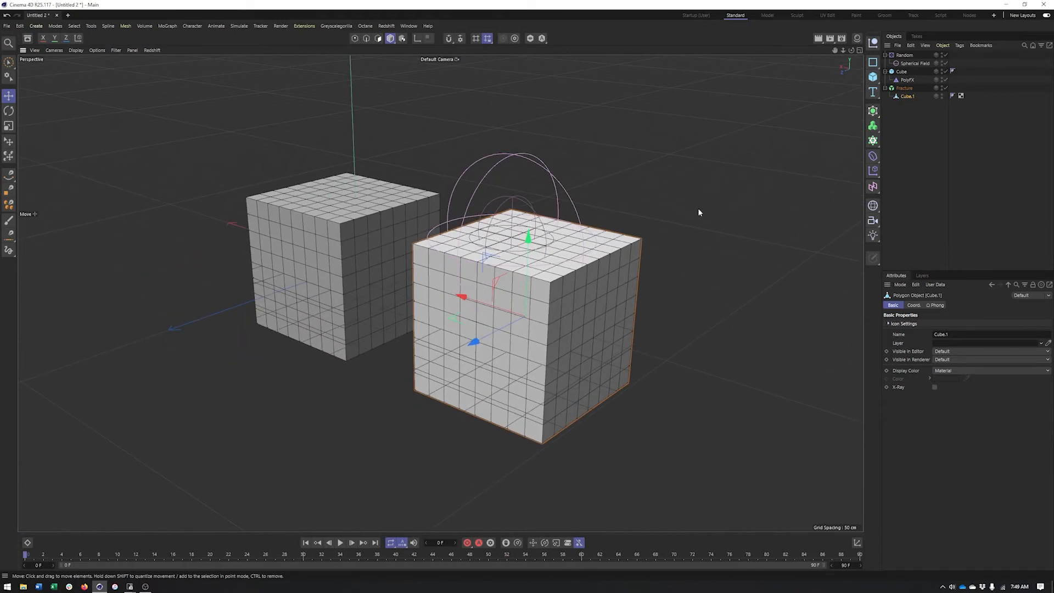
{"action": "mouse_move", "coordinate": [349, 311]}
{"action": "left_mouse_down", "text": "alt"}
{"action": "mouse_move", "coordinate": [567, 370]}
{"action": "mouse_move", "coordinate": [613, 260]}
{"action": "left_mouse_up", "text": "alt"}
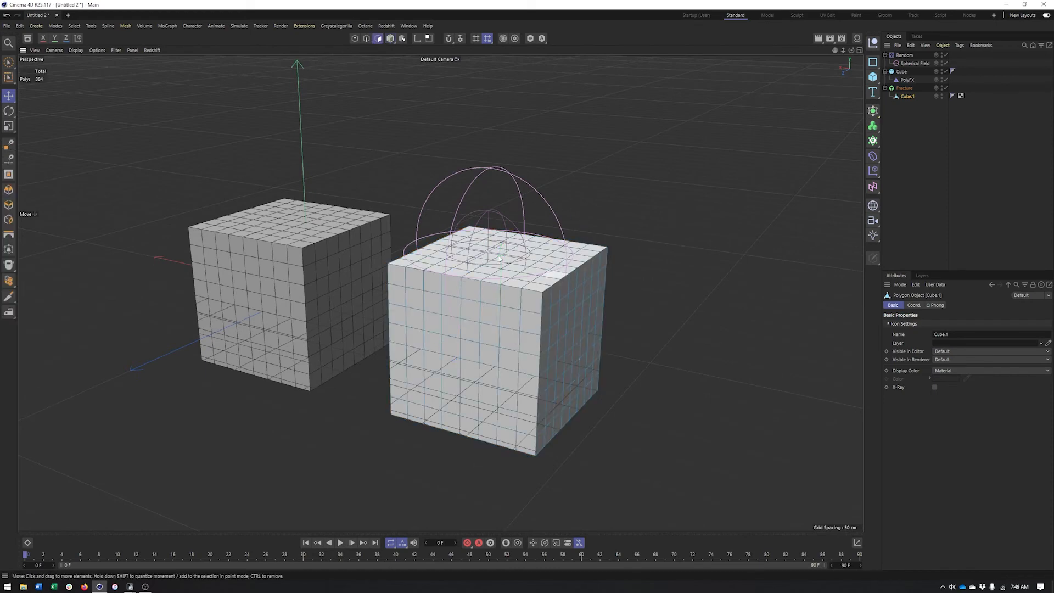
Step: Disconnect all of Cube.1's polygons with Preserve Groups off
{"action": "left_click", "coordinate": [603, 270]}
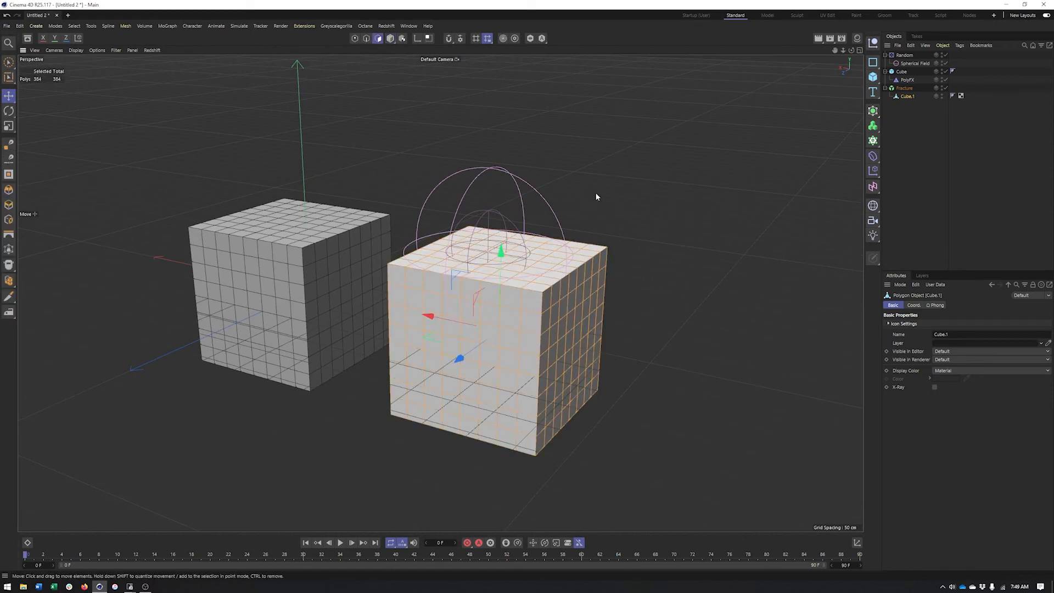
{"action": "right_click", "coordinate": [597, 196]}
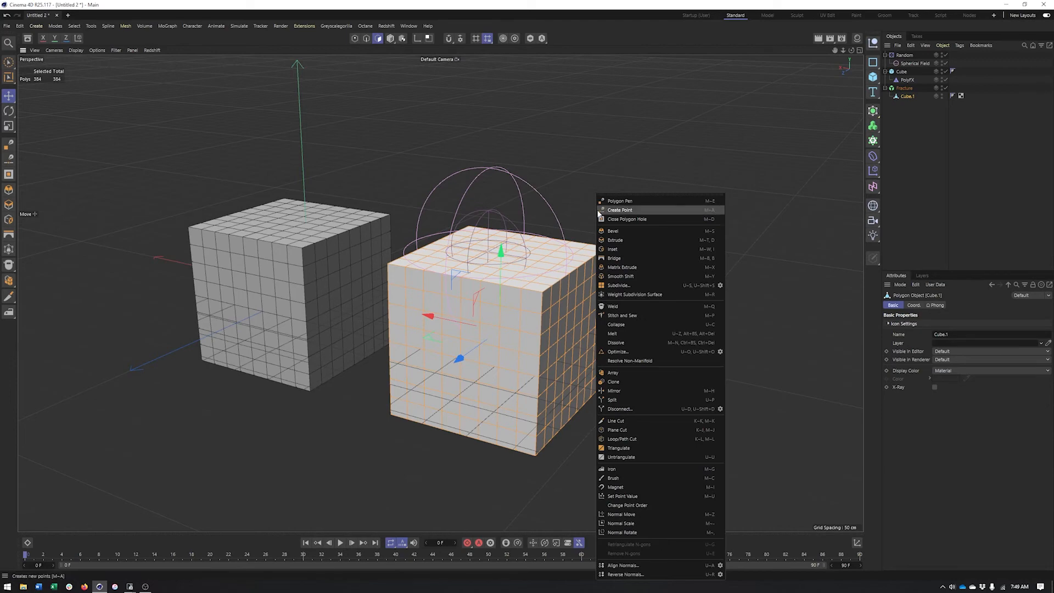
{"action": "left_click", "coordinate": [722, 407]}
{"action": "left_click_drag", "start_coordinate": [708, 389], "coordinate": [517, 154]}
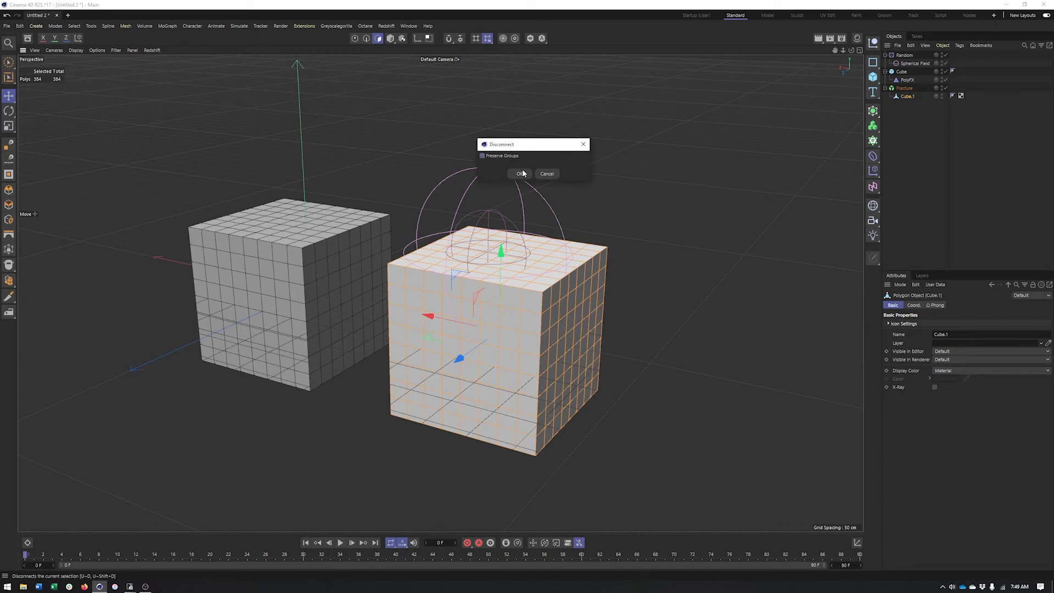
{"action": "left_click_drag", "start_coordinate": [645, 201], "coordinate": [646, 211], "text": "alt"}
{"action": "left_click_drag", "start_coordinate": [581, 258], "coordinate": [625, 247], "text": "alt"}
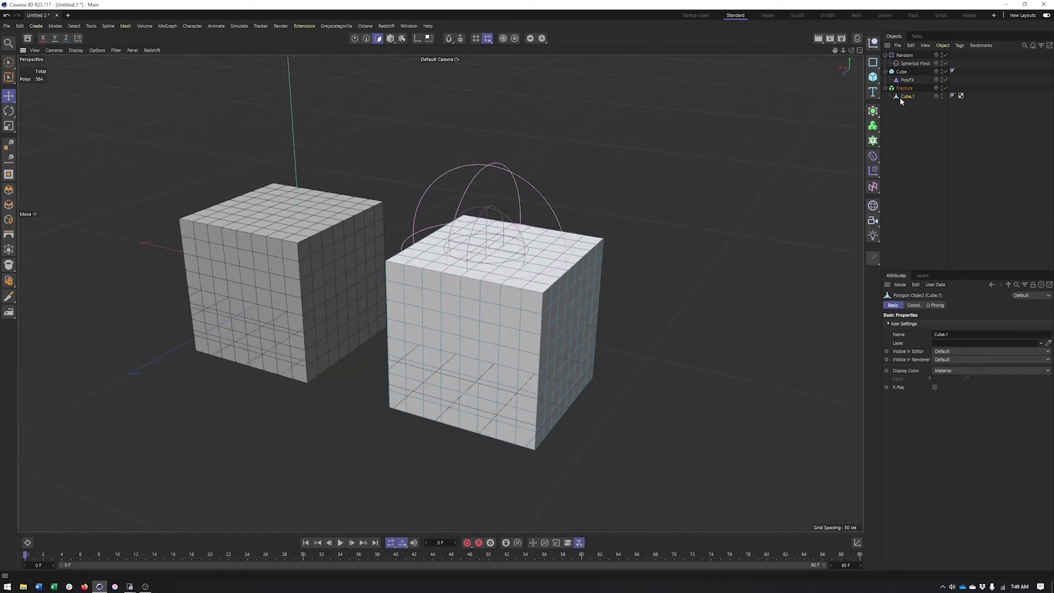
{"action": "left_click", "coordinate": [906, 63]}
Step: Raise the Spherical Field and set Fracture's Mode to Explode Segments
{"action": "left_click_drag", "start_coordinate": [450, 162], "coordinate": [473, 135]}
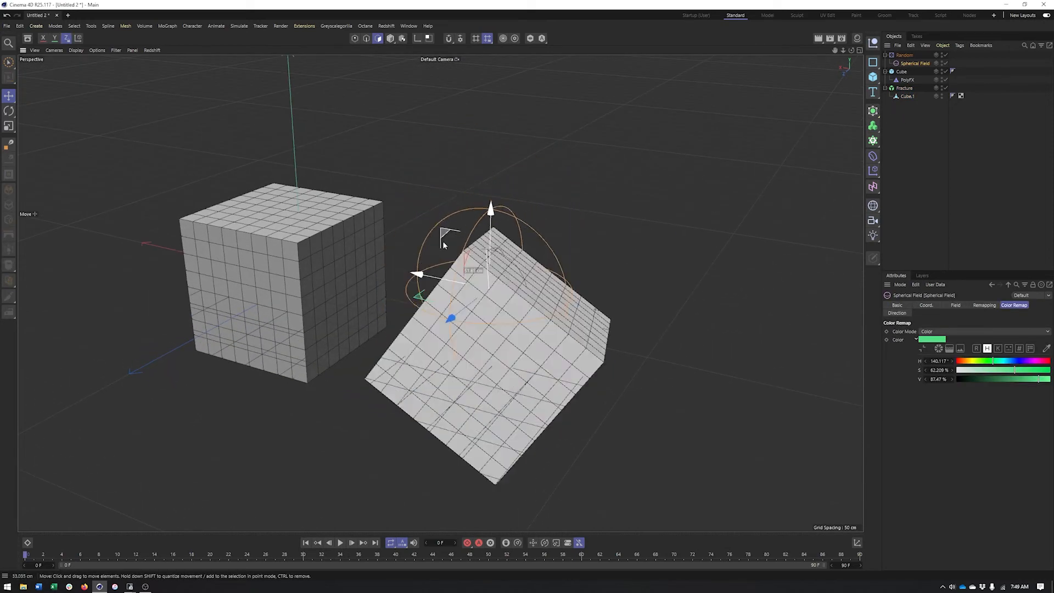
{"action": "left_click", "coordinate": [904, 88]}
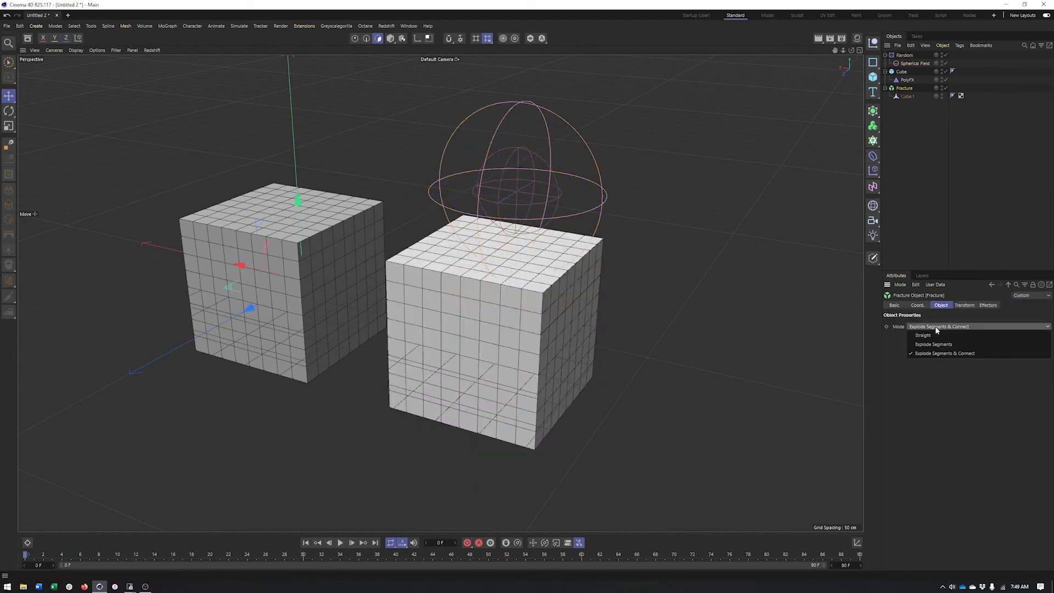
{"action": "left_click_drag", "start_coordinate": [592, 309], "coordinate": [495, 280], "text": "alt"}
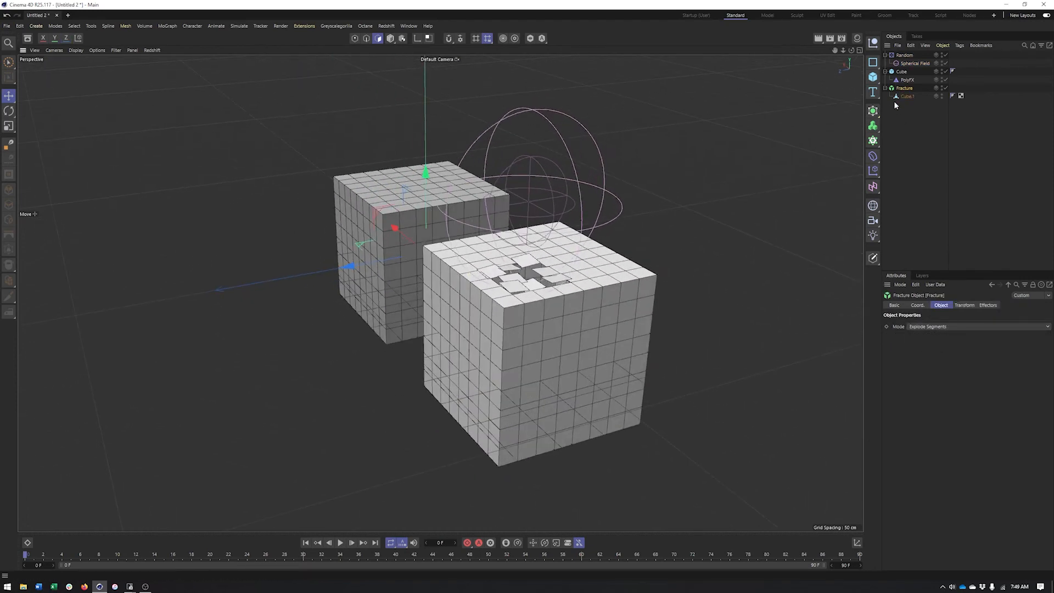
{"action": "left_click", "coordinate": [911, 64]}
{"action": "mouse_move", "coordinate": [626, 164]}
{"action": "left_mouse_down", "text": "alt"}
{"action": "mouse_move", "coordinate": [557, 125]}
{"action": "mouse_move", "coordinate": [313, 243]}
{"action": "mouse_move", "coordinate": [454, 306]}
{"action": "left_mouse_up", "text": "alt"}
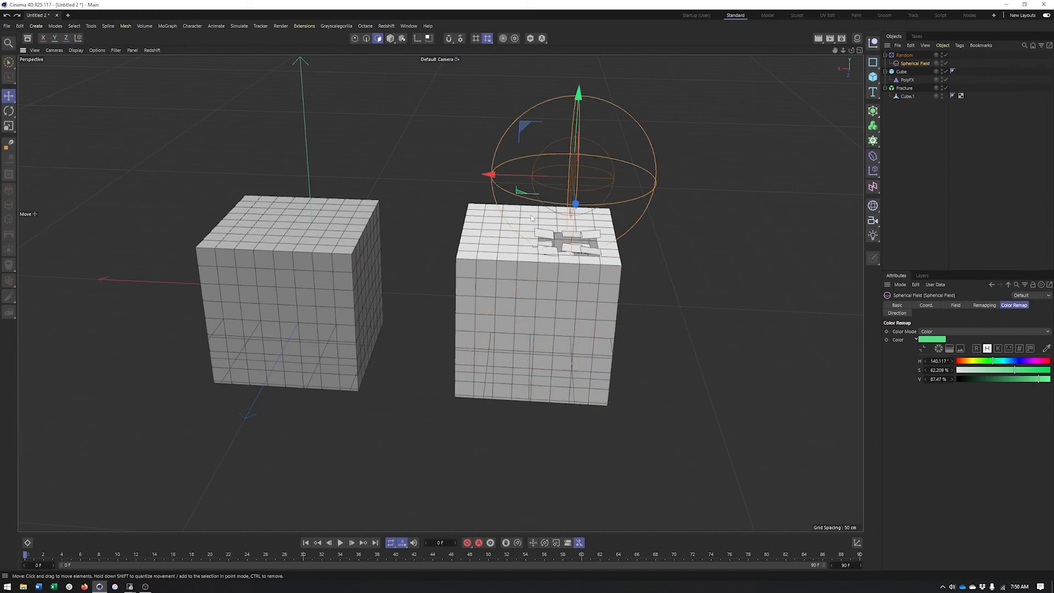
Step: Sweep the Spherical Field across both cubes so their tiles scatter
{"action": "mouse_move", "coordinate": [571, 111]}
{"action": "left_mouse_down"}
{"action": "mouse_move", "coordinate": [569, 210]}
{"action": "mouse_move", "coordinate": [619, 272]}
{"action": "mouse_move", "coordinate": [428, 293]}
{"action": "mouse_move", "coordinate": [296, 247]}
{"action": "mouse_move", "coordinate": [539, 298]}
{"action": "left_mouse_up"}
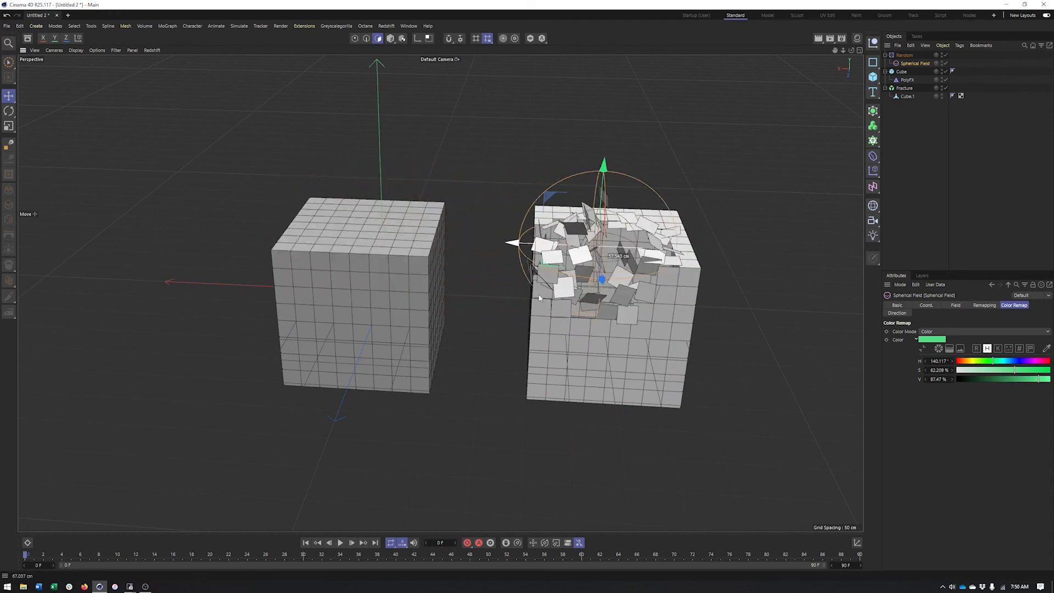
{"action": "left_click_drag", "start_coordinate": [670, 310], "coordinate": [644, 310], "text": "alt"}
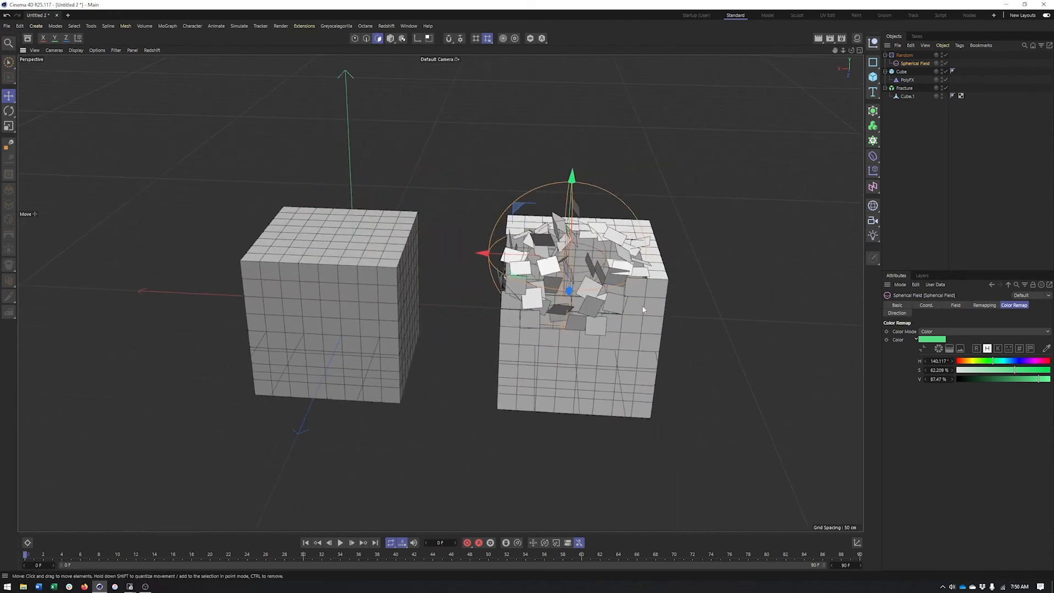
{"action": "mouse_move", "coordinate": [568, 272]}
{"action": "left_mouse_down"}
{"action": "mouse_move", "coordinate": [741, 247]}
{"action": "mouse_move", "coordinate": [586, 268]}
{"action": "mouse_move", "coordinate": [456, 247]}
{"action": "mouse_move", "coordinate": [695, 247]}
{"action": "mouse_move", "coordinate": [552, 339]}
{"action": "mouse_move", "coordinate": [309, 335]}
{"action": "mouse_move", "coordinate": [609, 338]}
{"action": "mouse_move", "coordinate": [474, 348]}
{"action": "mouse_move", "coordinate": [226, 334]}
{"action": "mouse_move", "coordinate": [408, 331]}
{"action": "mouse_move", "coordinate": [683, 264]}
{"action": "mouse_move", "coordinate": [540, 326]}
{"action": "left_mouse_up"}
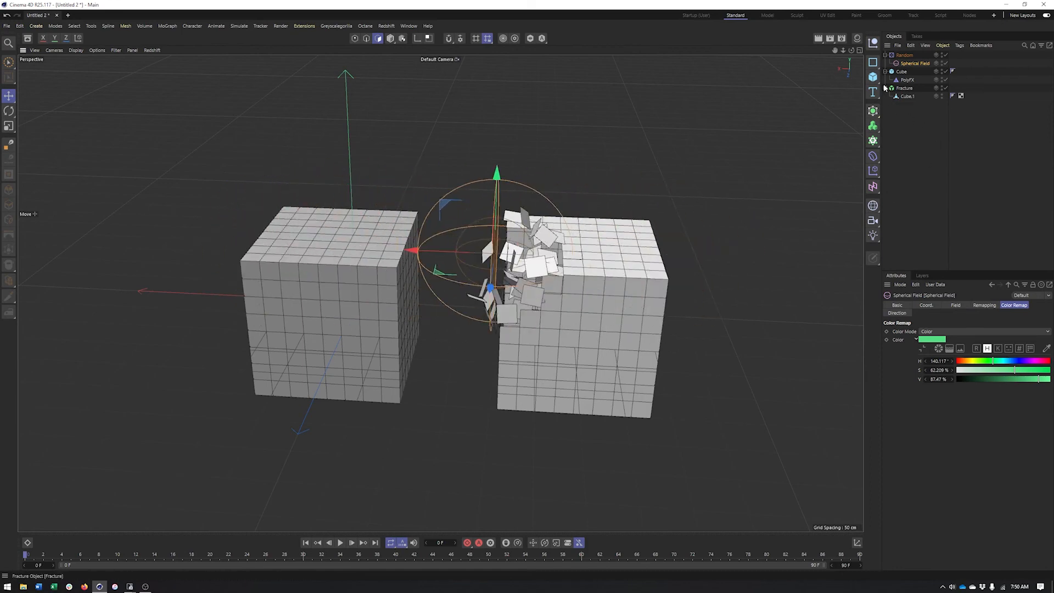
{"action": "mouse_move", "coordinate": [478, 255]}
{"action": "left_mouse_down", "text": "alt"}
{"action": "mouse_move", "coordinate": [461, 262]}
{"action": "mouse_move", "coordinate": [604, 247]}
{"action": "mouse_move", "coordinate": [338, 239]}
{"action": "mouse_move", "coordinate": [581, 285]}
{"action": "mouse_move", "coordinate": [327, 297]}
{"action": "left_mouse_up", "text": "alt"}
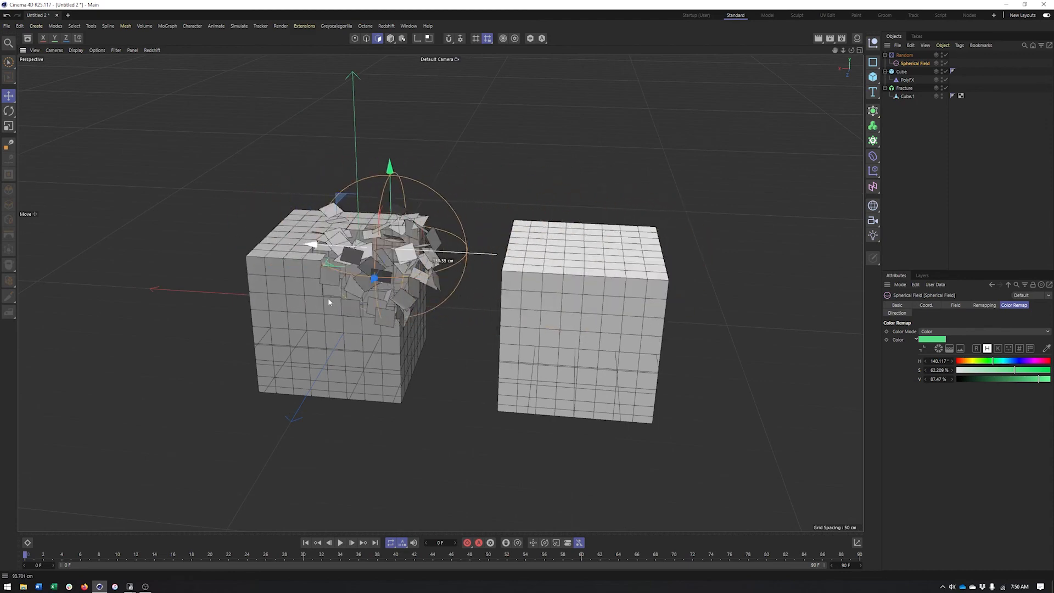
{"action": "mouse_move", "coordinate": [301, 351]}
{"action": "left_mouse_down"}
{"action": "mouse_move", "coordinate": [300, 333]}
{"action": "mouse_move", "coordinate": [244, 320]}
{"action": "mouse_move", "coordinate": [437, 322]}
{"action": "left_mouse_up"}
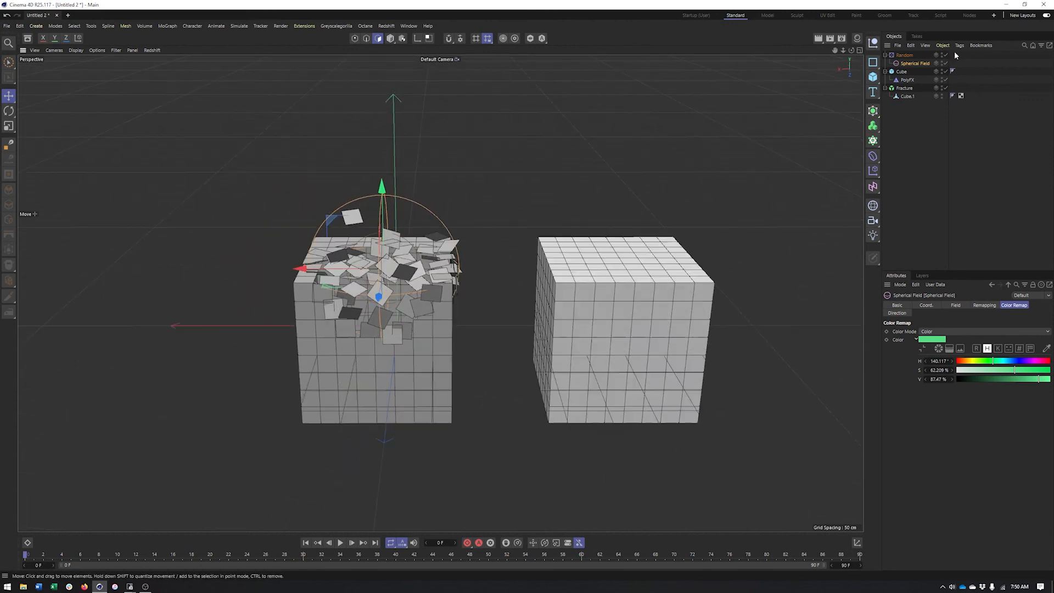
Step: Enable Preserve Phong on the PolyFX object
{"action": "left_click", "coordinate": [906, 80]}
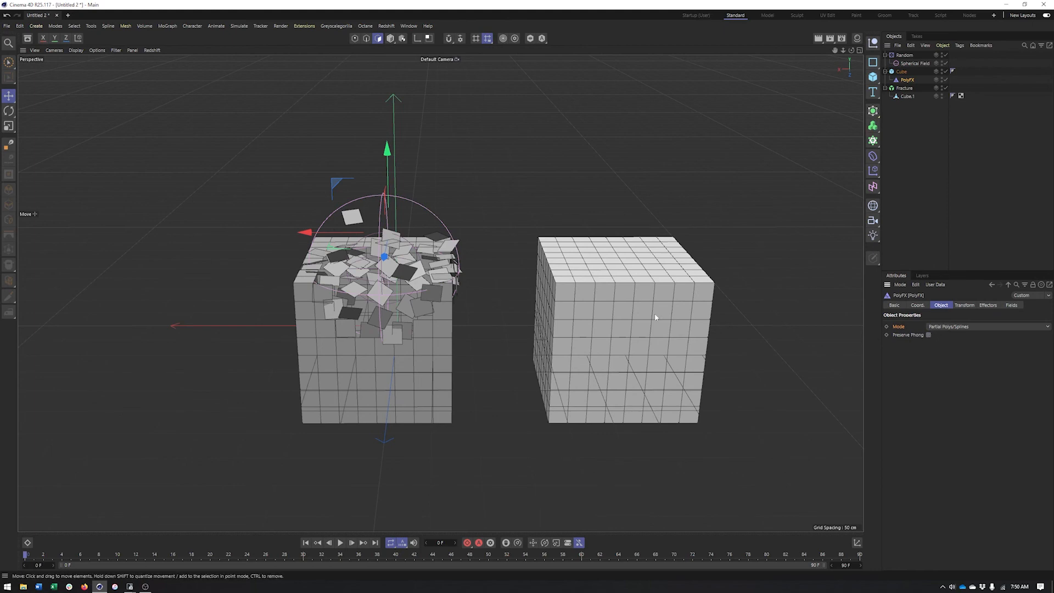
{"action": "left_click_drag", "start_coordinate": [654, 313], "coordinate": [431, 341], "text": "alt"}
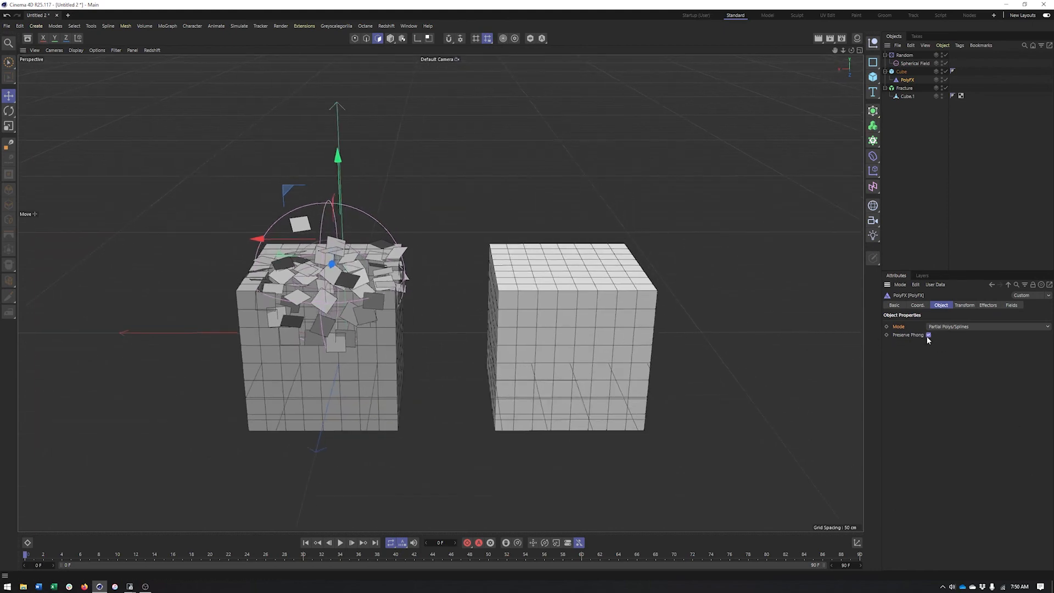